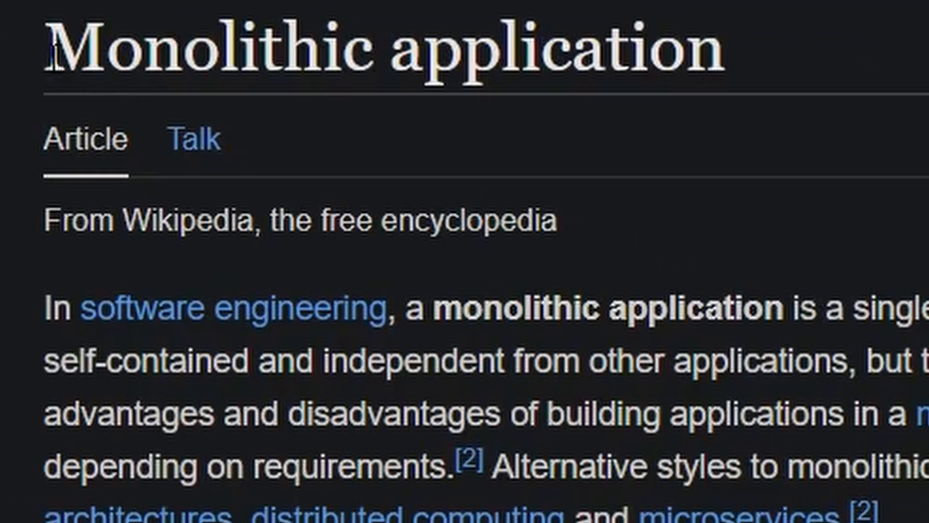
# Step: Highlight the title of the Monolithic application article and examine its opening definition
pyautogui.moveTo(205, 121); pyautogui.dragTo(382, 121)
pyautogui.click(745, 67)
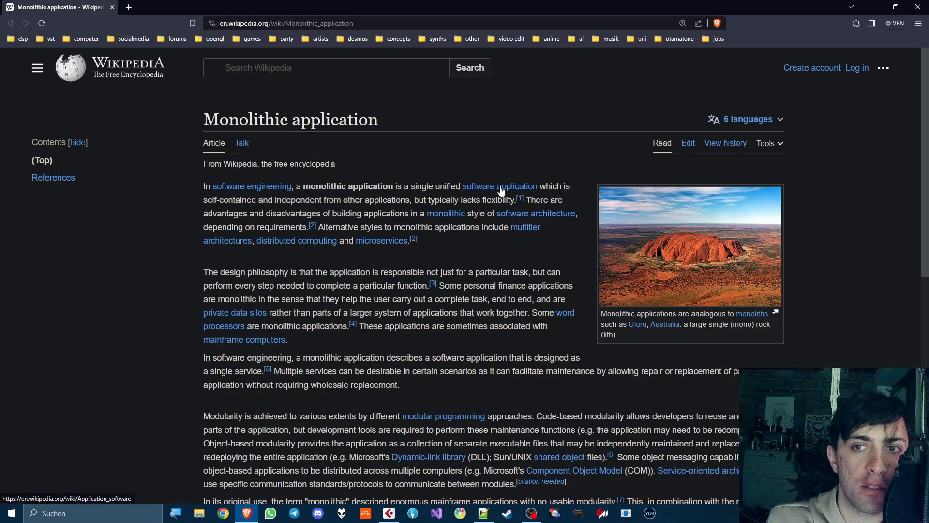
pyautogui.moveTo(513, 193)
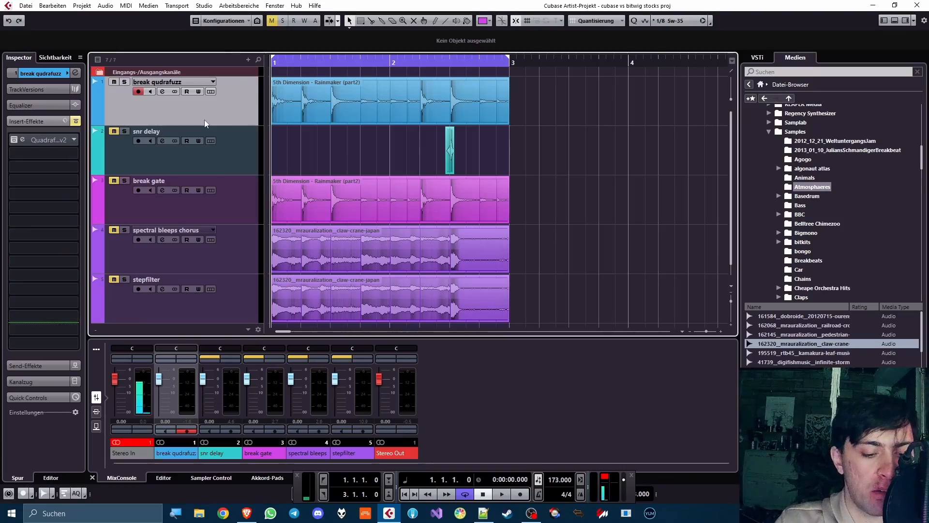
# Step: Play the break loop in Cubase, stop it, and activate the bypassed Quadrafuzz v2 insert on the break qudrafuzz track
pyautogui.press('space')
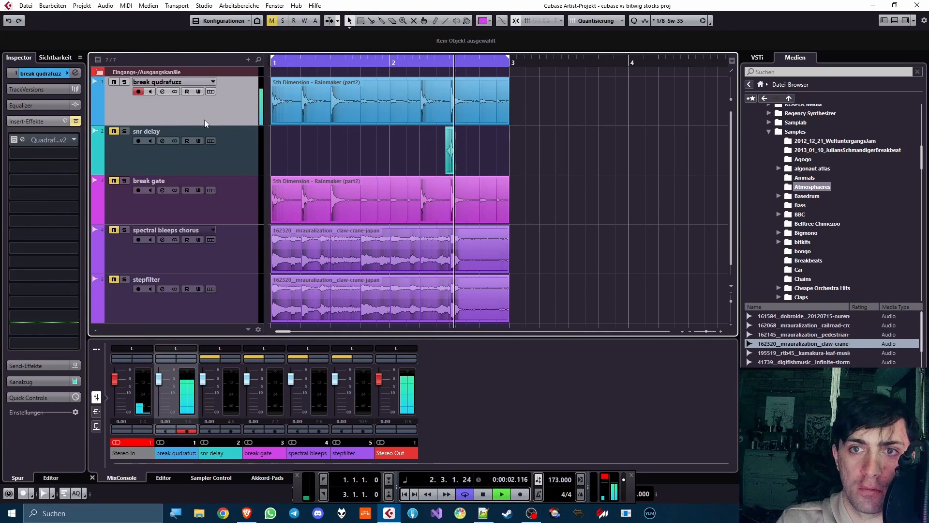
pyautogui.press('space')
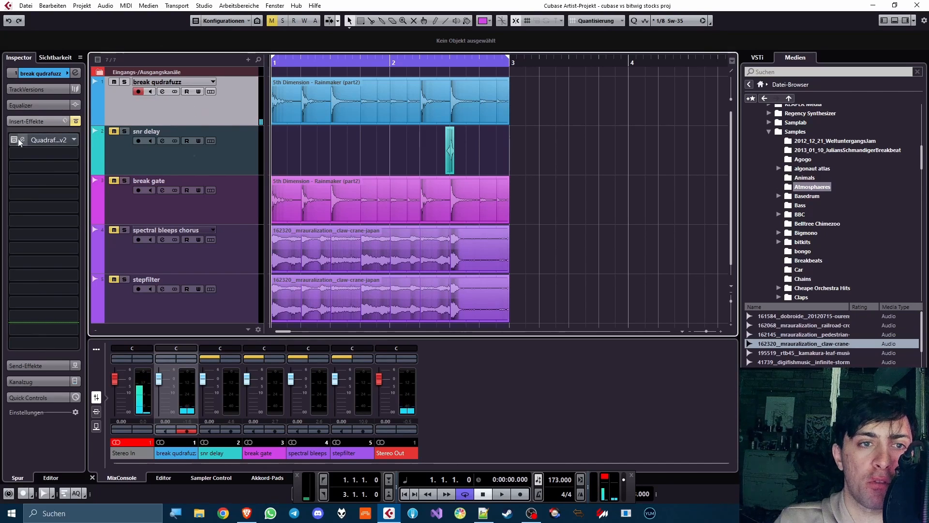
pyautogui.click(20, 139)
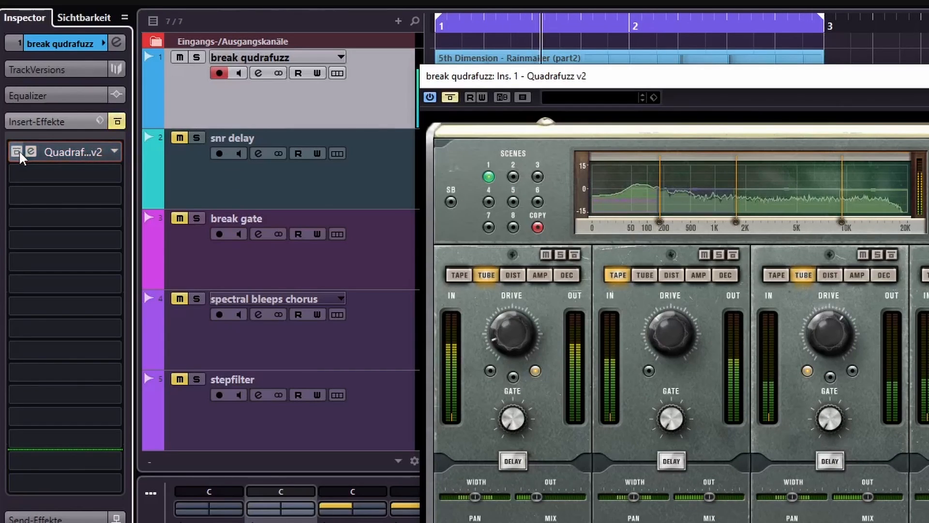
pyautogui.click(16, 150)
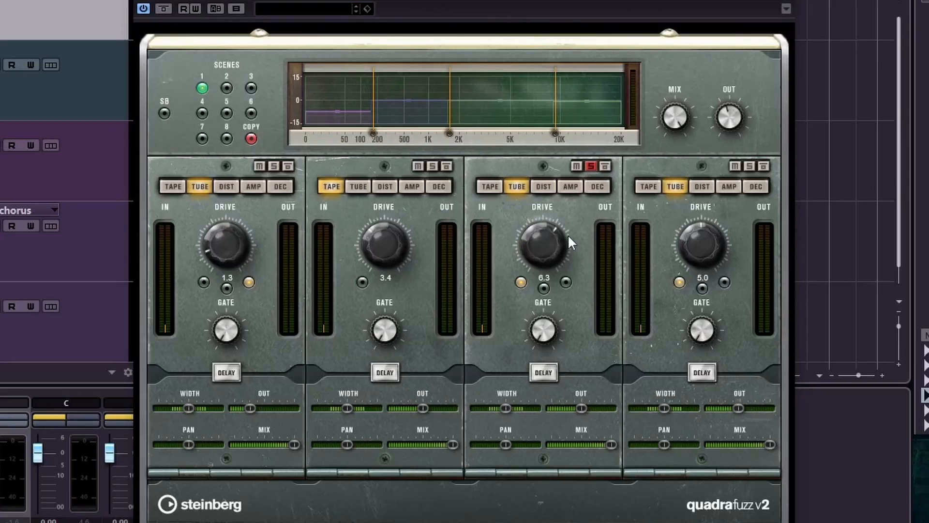
# Step: Play the loop, choose the second tube option for Quadrafuzz's third band and set its drive to 7.4
pyautogui.press('space')
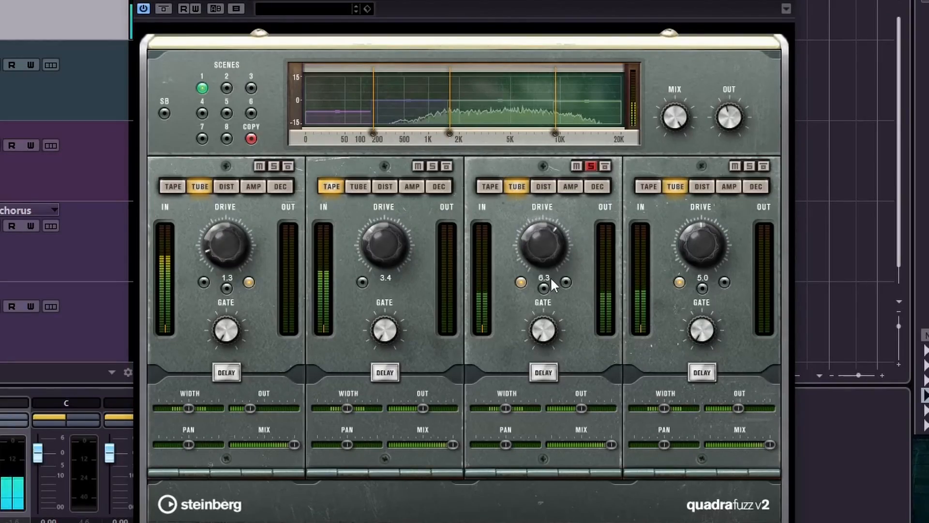
pyautogui.click(544, 287)
pyautogui.moveTo(535, 248); pyautogui.dragTo(534, 237)
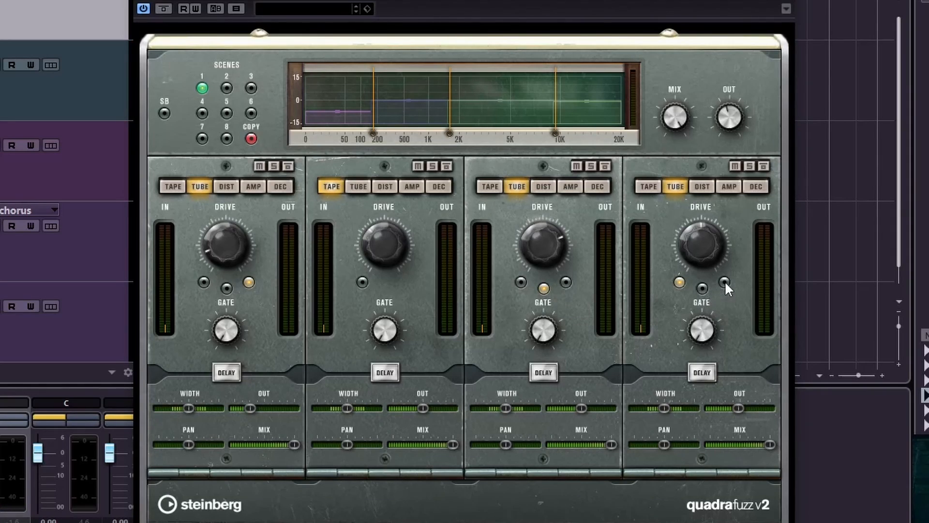
# Step: Solo Quadrafuzz's fourth band, switch it to Dist and raise its drive to 10.0
pyautogui.click(748, 166)
pyautogui.click(703, 184)
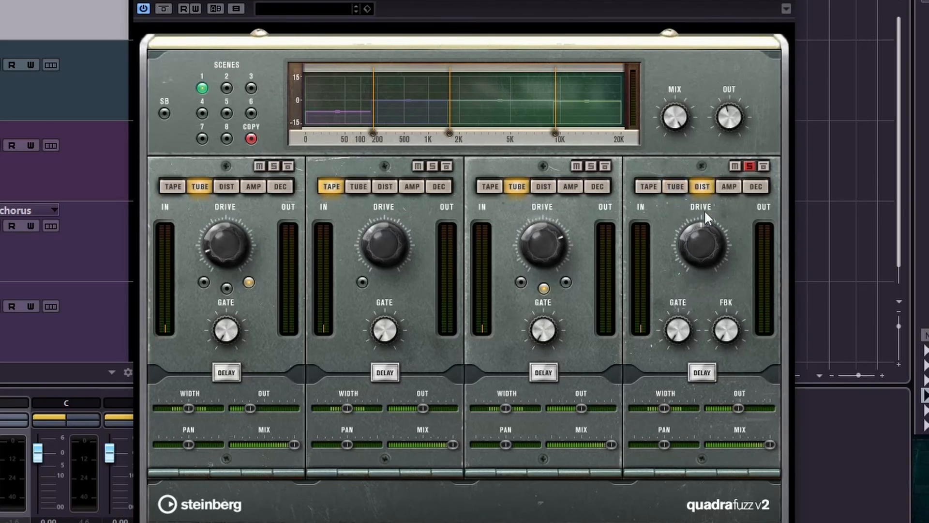
pyautogui.moveTo(704, 237); pyautogui.dragTo(708, 181)
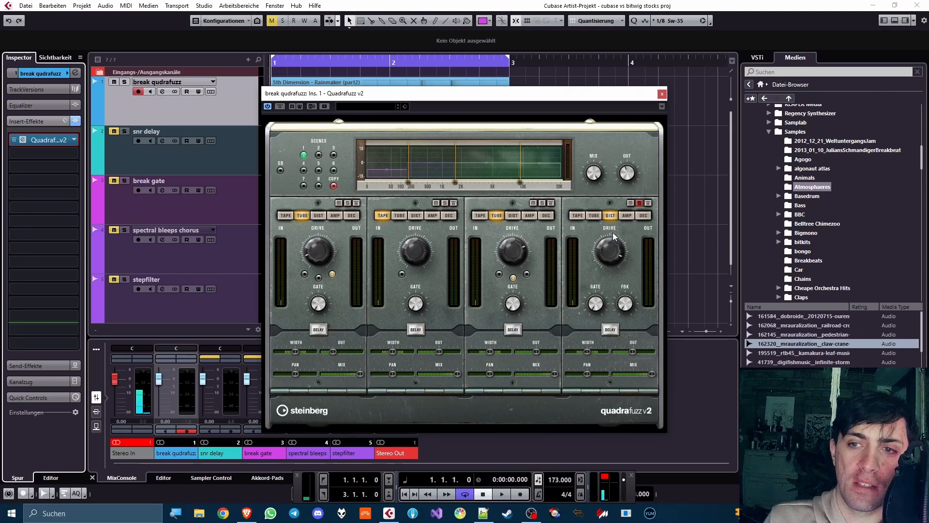
pyautogui.scroll(-4, 619, 255)
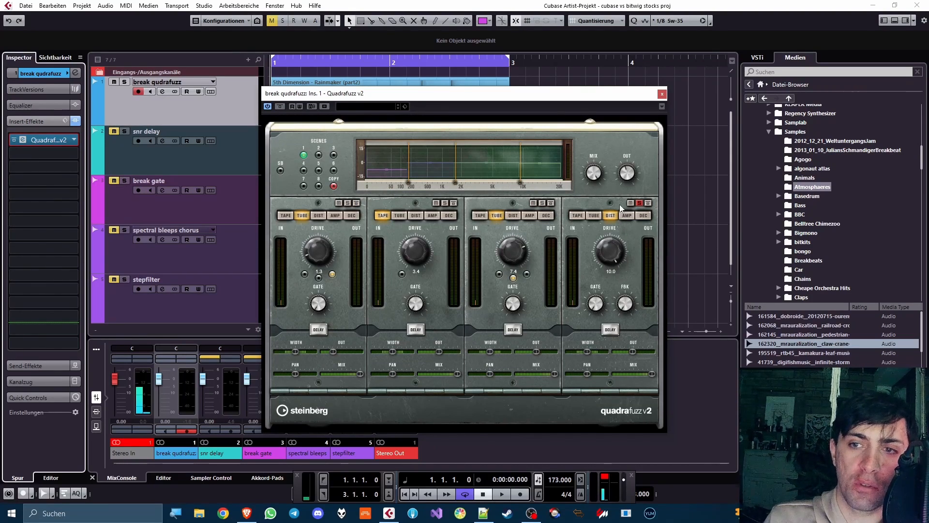
# Step: Switch the fourth band to Tube, set its drive to 8.0 while playing, and turn off its solo
pyautogui.click(595, 215)
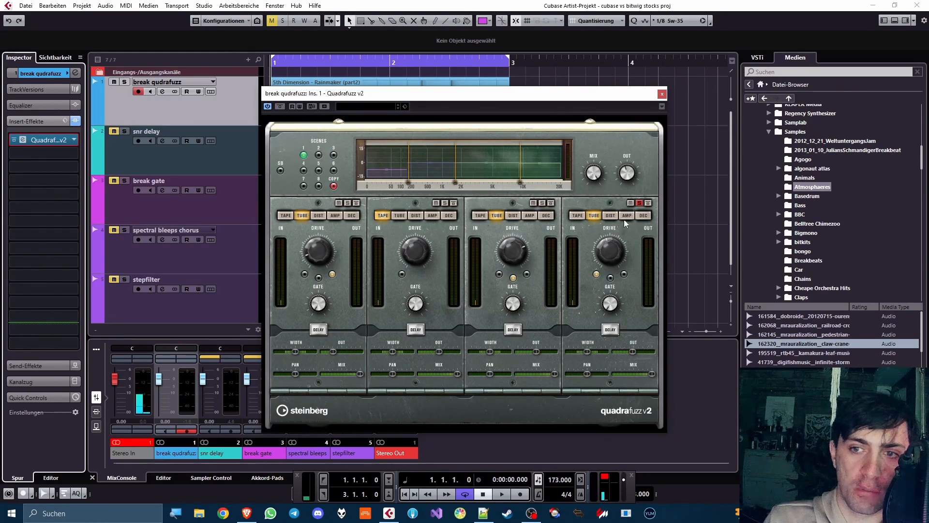
pyautogui.moveTo(614, 248)
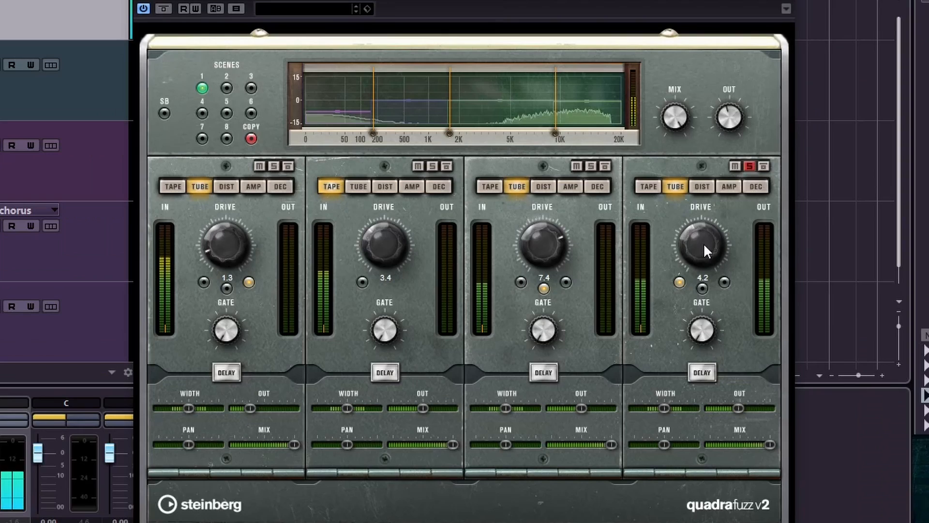
pyautogui.scroll(3, 611, 248)
pyautogui.moveTo(713, 205); pyautogui.dragTo(715, 220)
pyautogui.click(748, 166)
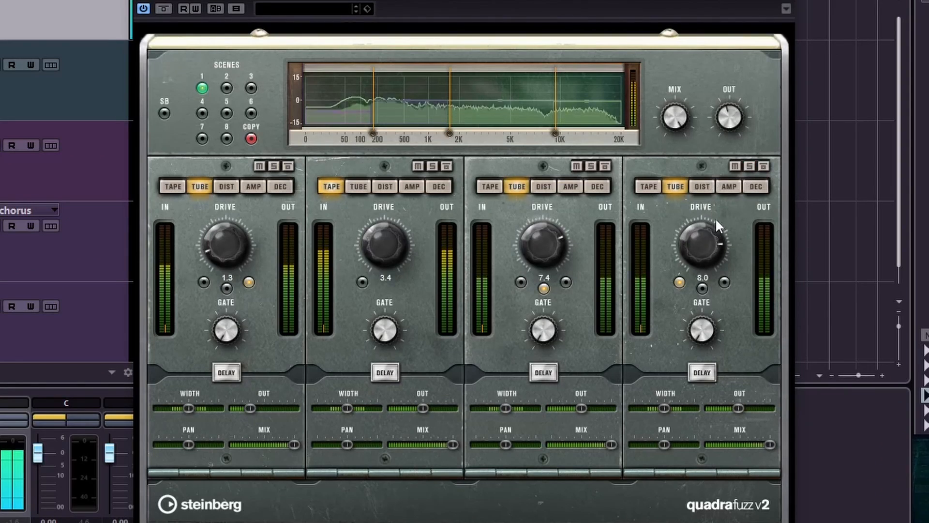
# Step: Switch the fourth band to Tape, toggle the option below its drive, and adjust the drive amount
pyautogui.click(652, 189)
pyautogui.moveTo(702, 233); pyautogui.dragTo(707, 188)
pyautogui.click(679, 281)
pyautogui.moveTo(694, 257); pyautogui.dragTo(701, 285)
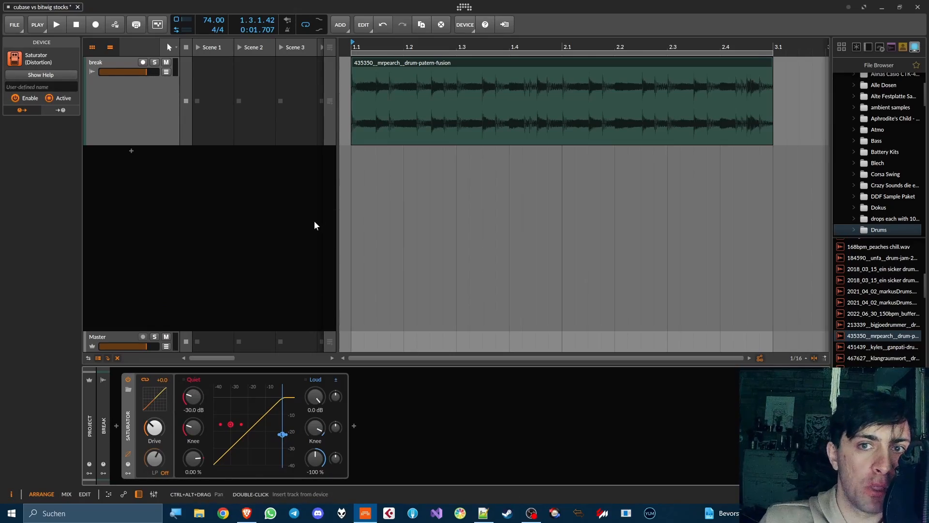
# Step: Play the break in Bitwig Studio, raise the Saturator's drive, set the Loud threshold to -9.0 dB and widen the Loud knee
pyautogui.press('space')
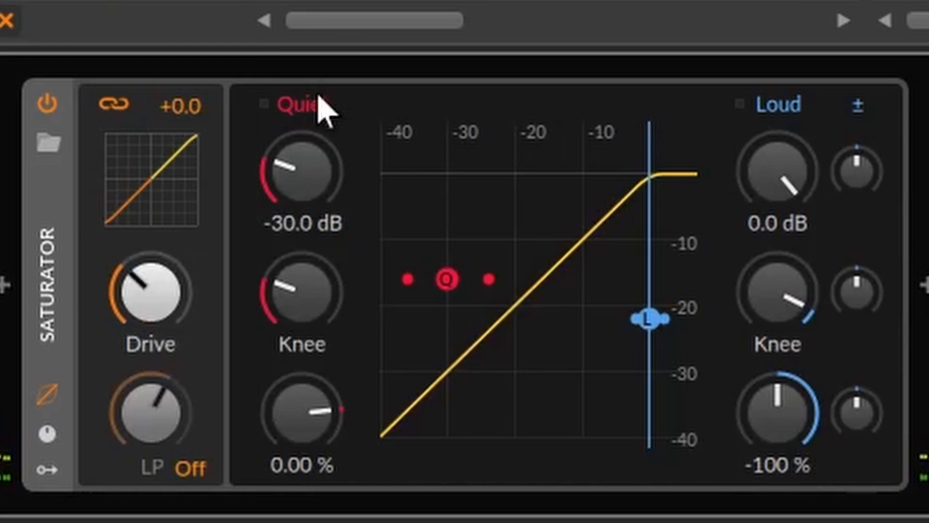
pyautogui.moveTo(145, 315); pyautogui.dragTo(170, 305)
pyautogui.moveTo(750, 177); pyautogui.dragTo(749, 220)
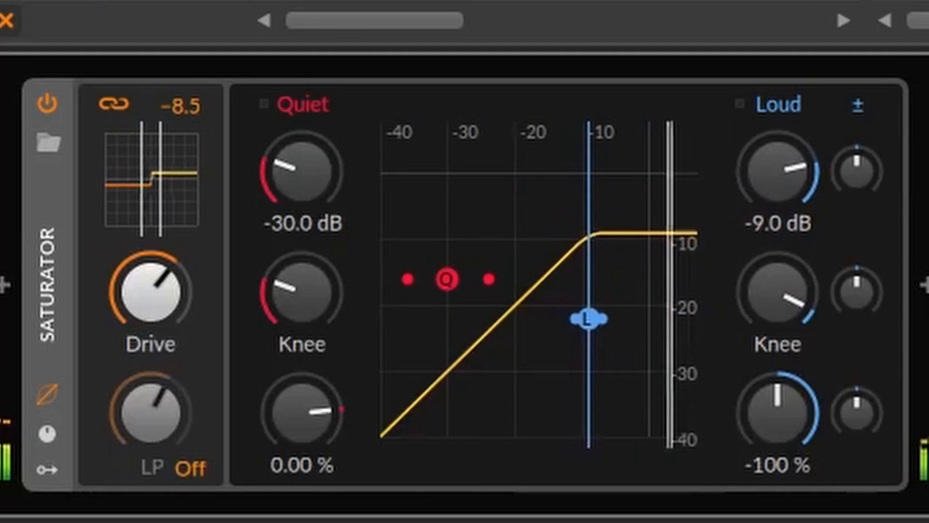
pyautogui.moveTo(768, 276); pyautogui.dragTo(768, 313)
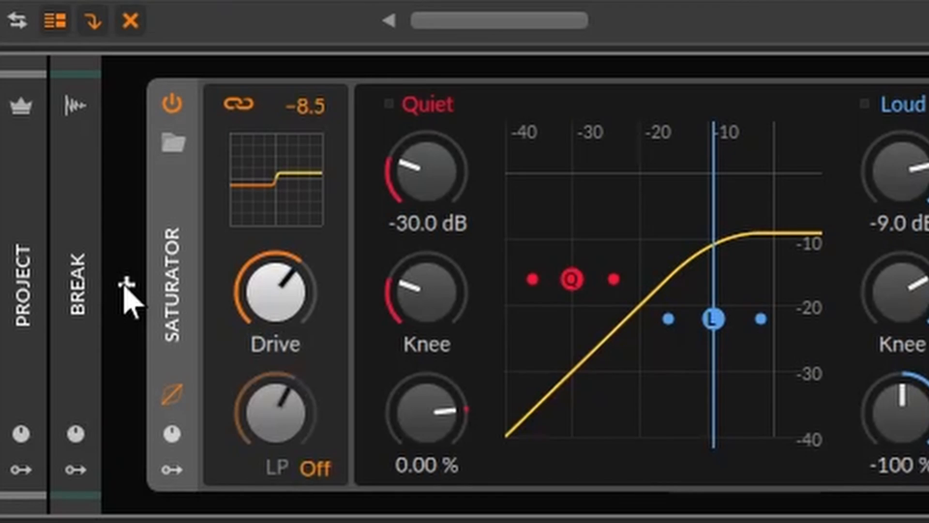
# Step: Insert a Multiband FX-3 in front of the Saturator and open its Low band chain
pyautogui.click(127, 298)
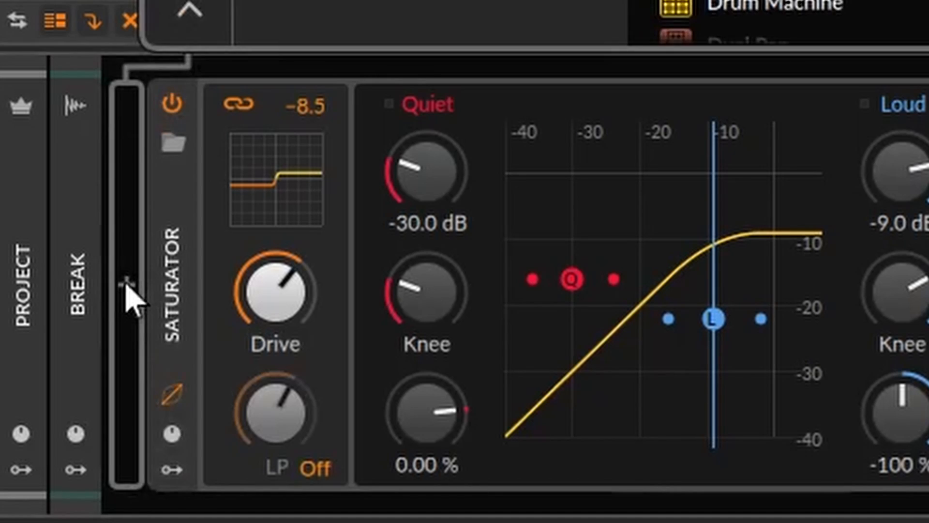
pyautogui.write('t')
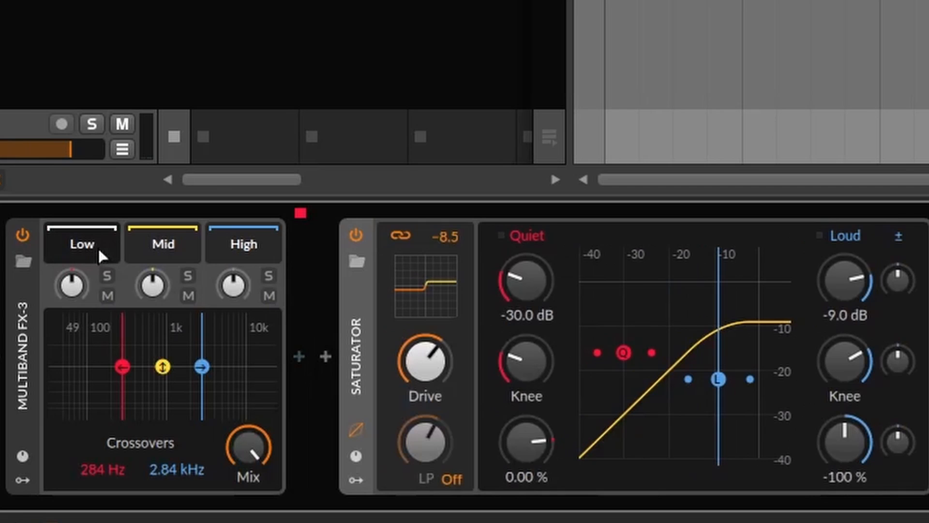
pyautogui.click(98, 247)
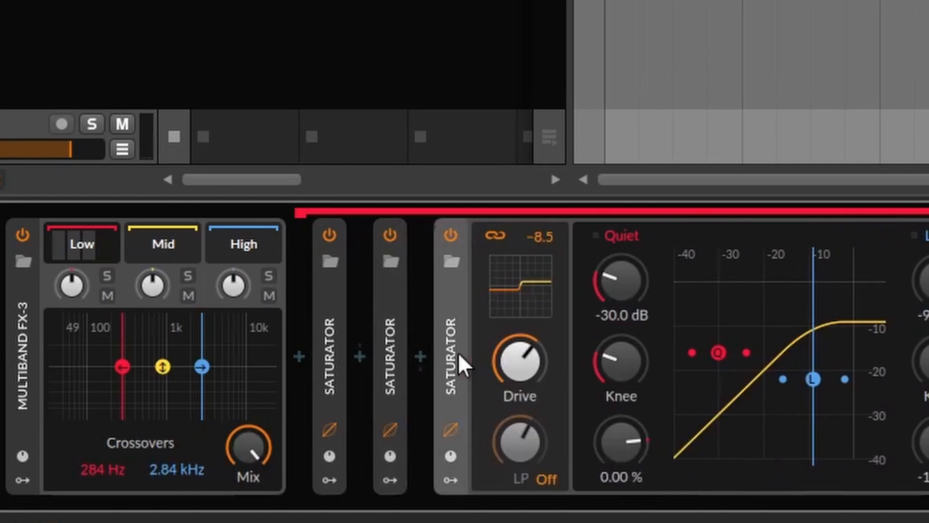
# Step: Collapse the Saturators and distribute them so the Low, Mid and High band chains each hold one
pyautogui.doubleClick(458, 352)
pyautogui.moveTo(452, 349); pyautogui.dragTo(507, 353)
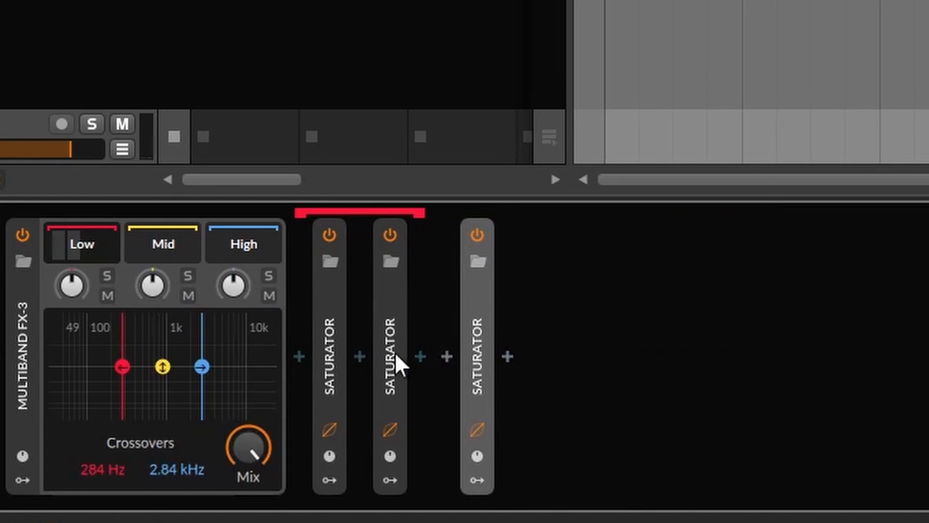
pyautogui.moveTo(396, 355); pyautogui.dragTo(426, 356)
pyautogui.click(175, 250)
pyautogui.moveTo(353, 343); pyautogui.dragTo(304, 350)
pyautogui.click(260, 282)
pyautogui.moveTo(358, 328); pyautogui.dragTo(310, 339)
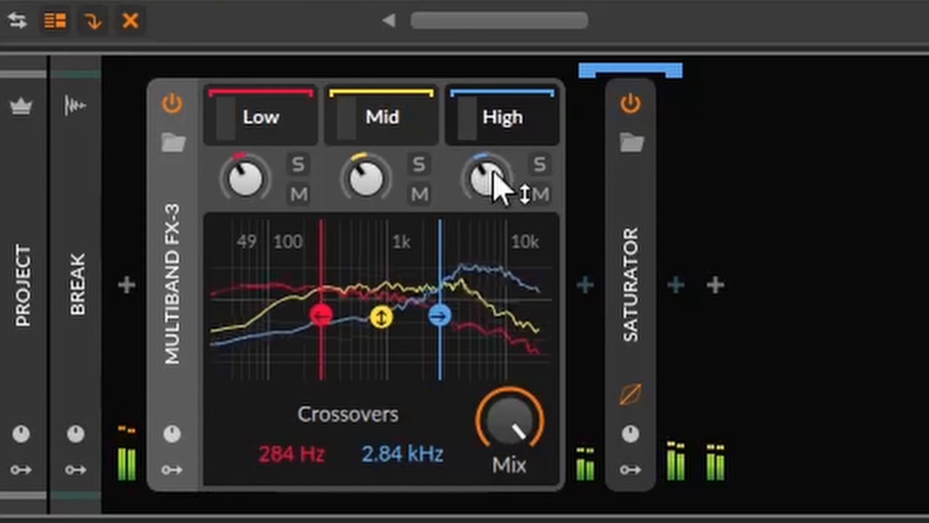
# Step: Adjust the output levels of the High, Mid and Low bands in Multiband FX-3
pyautogui.moveTo(497, 183); pyautogui.dragTo(488, 173)
pyautogui.moveTo(366, 179); pyautogui.dragTo(367, 160)
pyautogui.moveTo(245, 179); pyautogui.dragTo(245, 152)
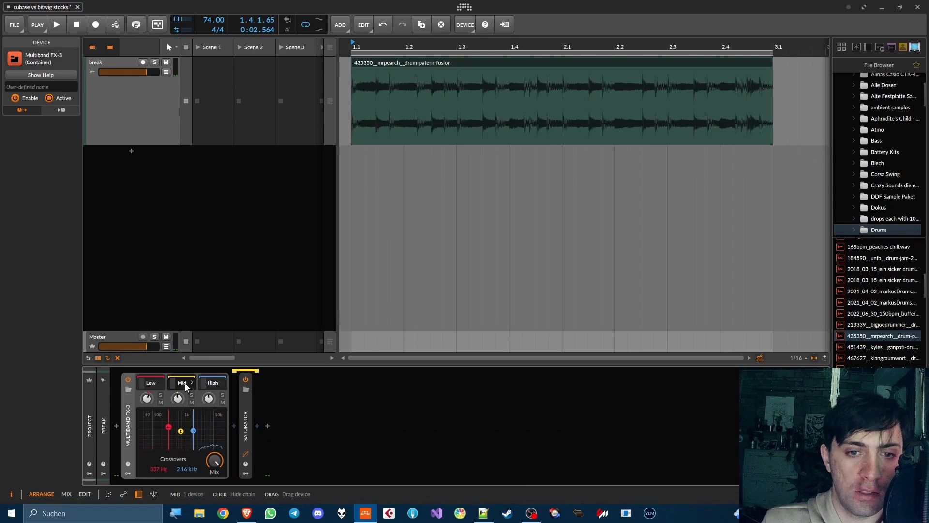
# Step: Insert a Bit-8 device after the Saturator in the Mid band chain
pyautogui.click(258, 426)
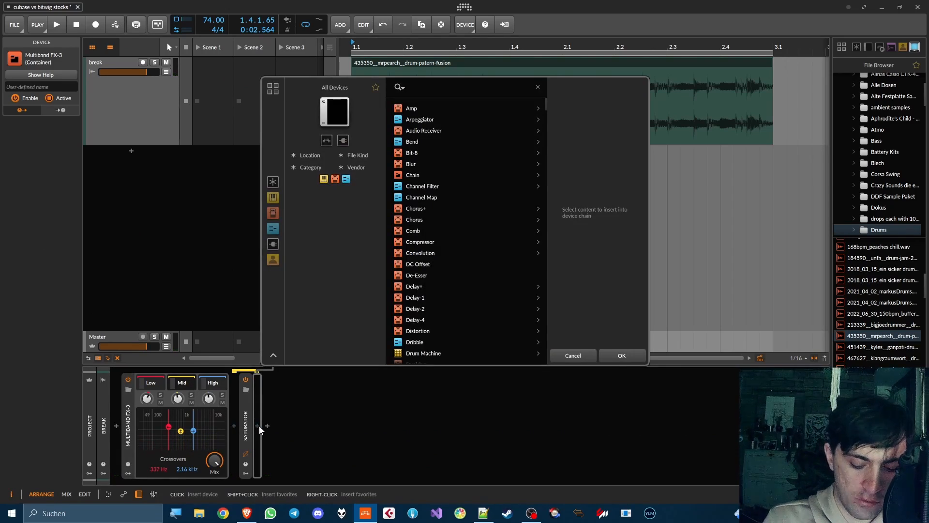
pyautogui.write('bit')
pyautogui.doubleClick(412, 109)
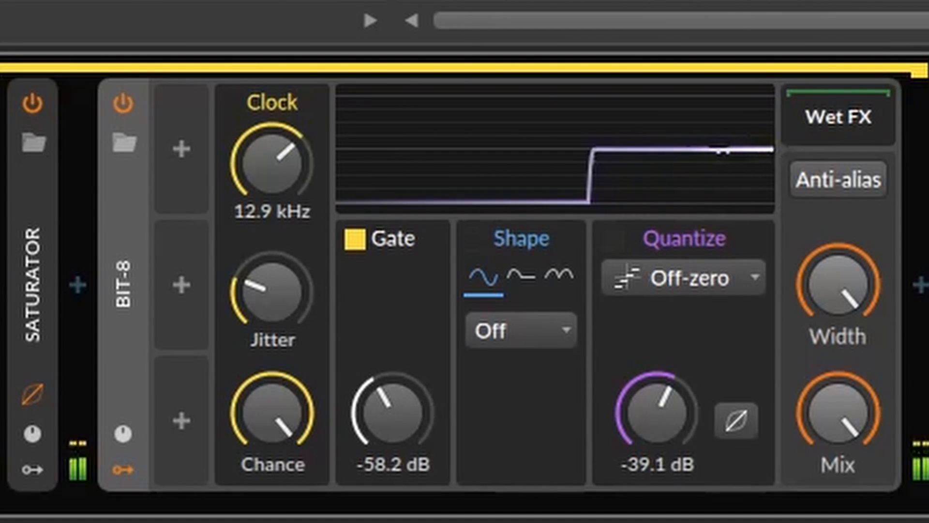
# Step: Turn Bit-8's jitter fully down, lower its clock to 2.06 kHz and set the gate threshold to -43.8 dB
pyautogui.moveTo(259, 311); pyautogui.dragTo(260, 342)
pyautogui.moveTo(261, 187)
pyautogui.mouseDown()
pyautogui.moveTo(261, 166)
pyautogui.moveTo(261, 203)
pyautogui.mouseUp()
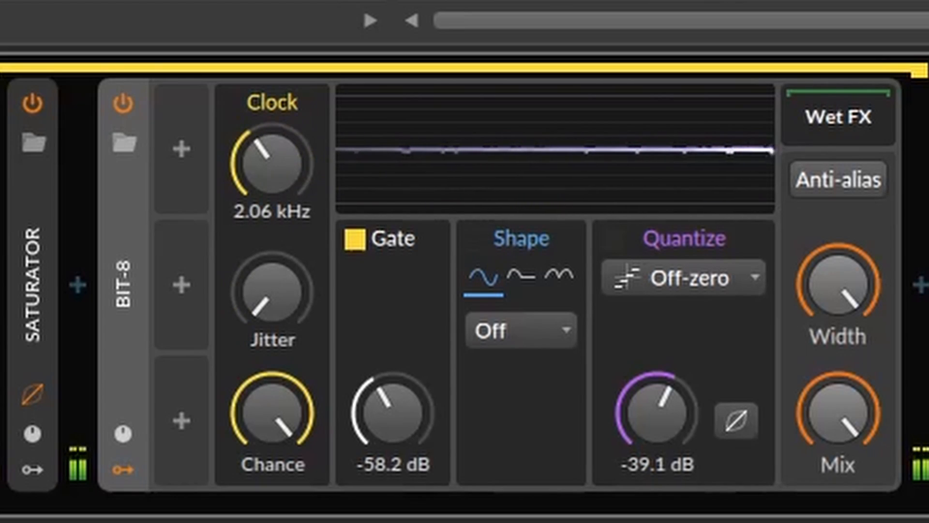
pyautogui.moveTo(390, 383); pyautogui.dragTo(404, 444)
# Step: Set Bit-8's Shape clipping to Soft Clip, choose the second wave shape and raise the shaping amount
pyautogui.click(513, 333)
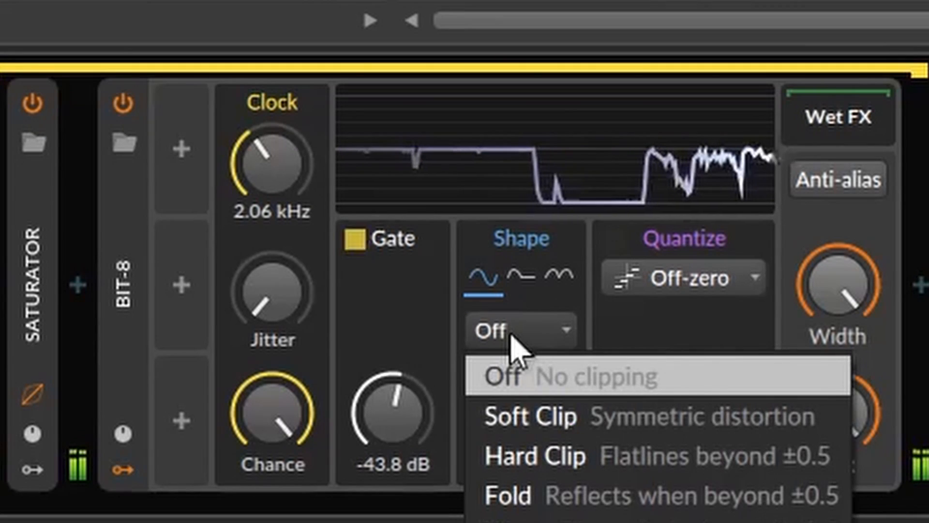
pyautogui.click(503, 415)
pyautogui.click(525, 287)
pyautogui.moveTo(521, 411); pyautogui.dragTo(521, 376)
# Step: Raise Bit-8's Quantize level, toggle the option beside it, choose another quantize mode, and collapse the device
pyautogui.moveTo(656, 411); pyautogui.dragTo(656, 360)
pyautogui.click(735, 420)
pyautogui.click(687, 278)
pyautogui.click(697, 361)
pyautogui.doubleClick(127, 356)
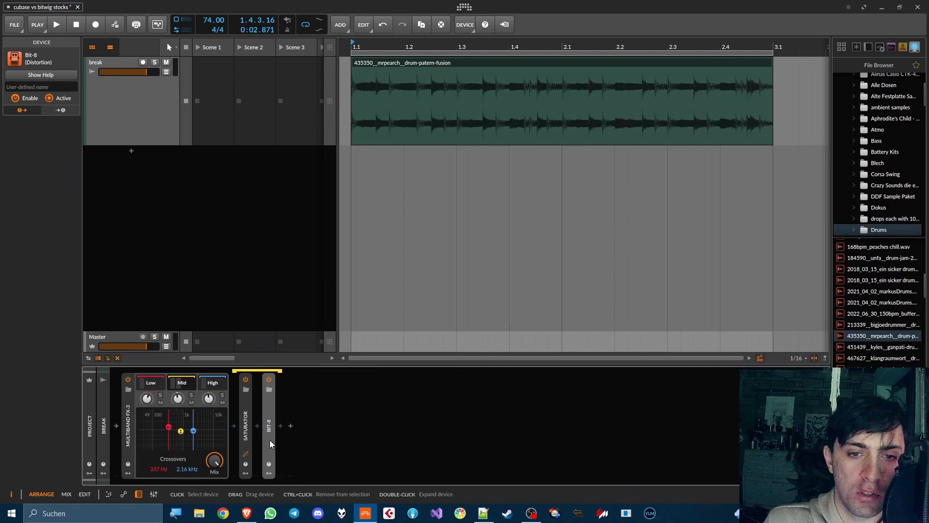
# Step: Insert a Filter+ device after Bit-8 in the Mid band chain
pyautogui.click(281, 430)
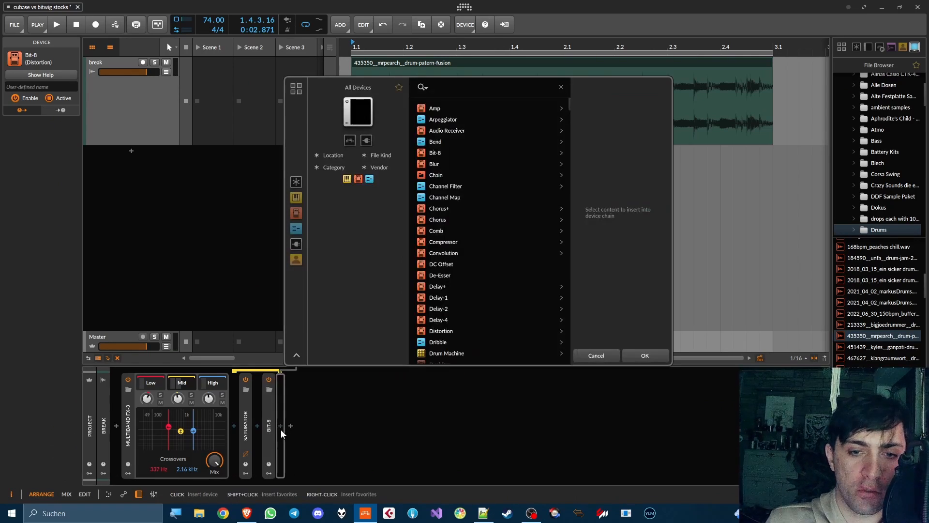
pyautogui.write('filter')
pyautogui.press('Down')
pyautogui.press('Return')
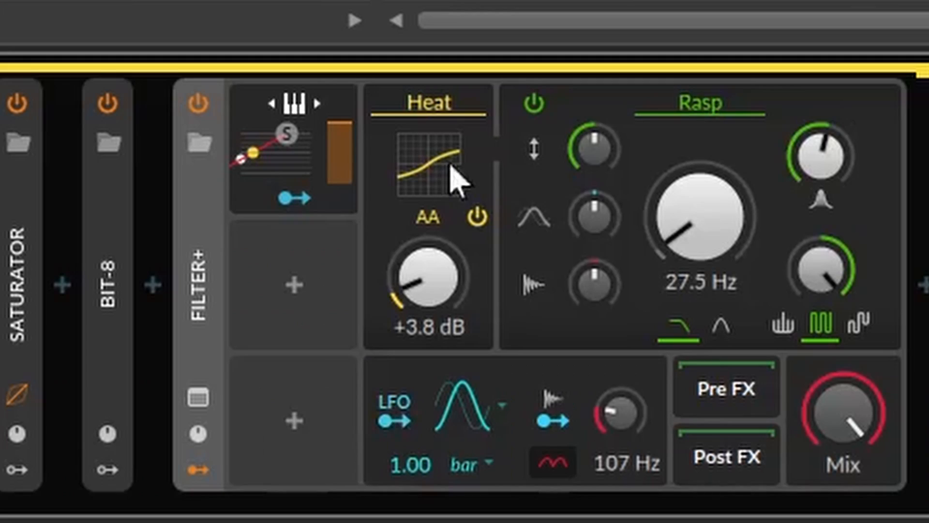
# Step: Shape Filter+'s Rasp section by adjusting its two side knobs, choosing the first mode and setting the frequency to 14.5 kHz, then stop playback
pyautogui.moveTo(412, 412); pyautogui.dragTo(412, 379)
pyautogui.moveTo(684, 242); pyautogui.dragTo(684, 224)
pyautogui.moveTo(808, 166); pyautogui.dragTo(807, 170)
pyautogui.moveTo(810, 276); pyautogui.dragTo(803, 293)
pyautogui.click(783, 324)
pyautogui.moveTo(716, 242)
pyautogui.mouseDown()
pyautogui.moveTo(716, 217)
pyautogui.moveTo(716, 225)
pyautogui.mouseUp()
pyautogui.press('space')
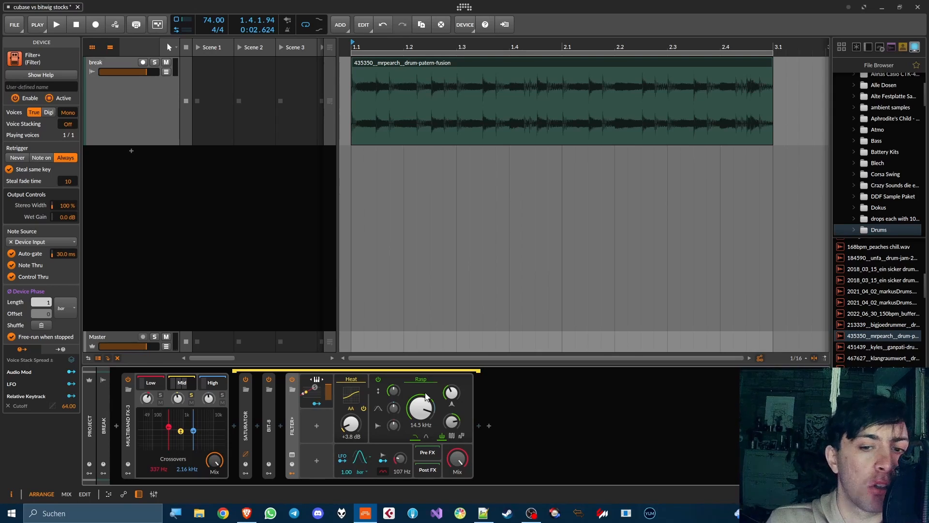
# Step: Return to the Wikipedia article in the browser and highlight "self-contained" in the opening paragraph
pyautogui.click(258, 516)
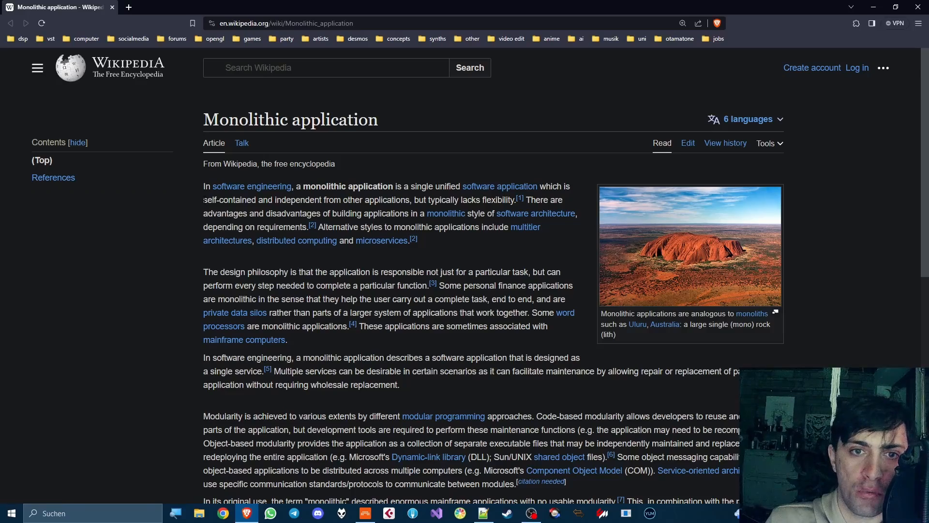
pyautogui.moveTo(203, 201); pyautogui.dragTo(256, 201)
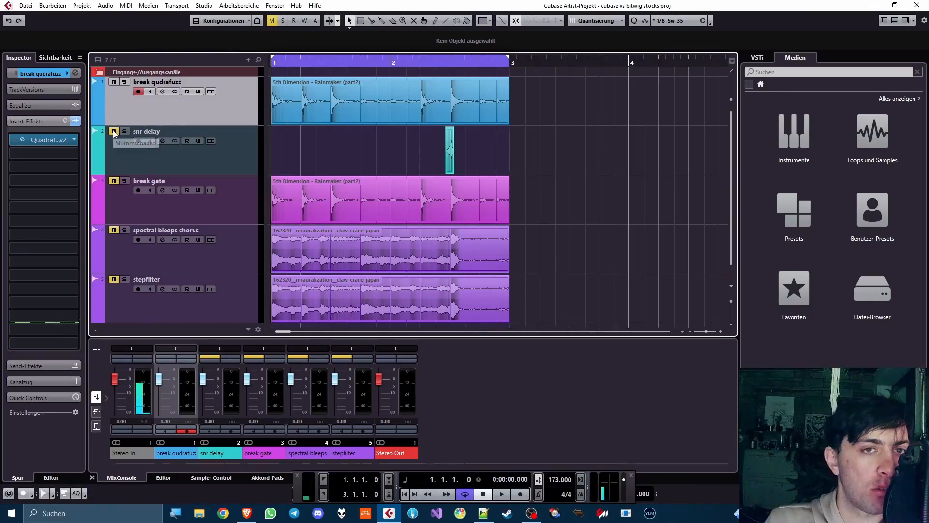
# Step: Unmute the snr delay track in Cubase and mute the break qudrafuzz track
pyautogui.click(113, 131)
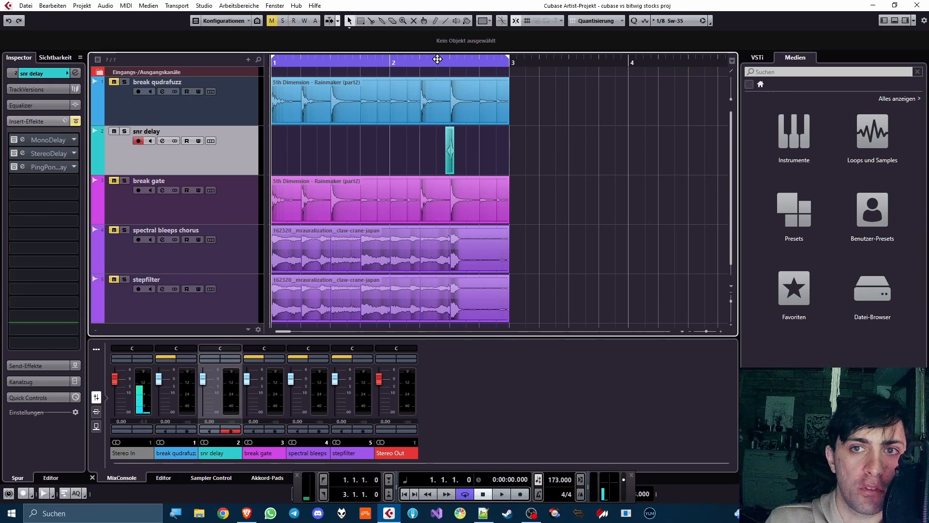
# Step: Place the playhead just before the snare clip and switch off the StereoDelay insert on the snr delay track
pyautogui.click(436, 59)
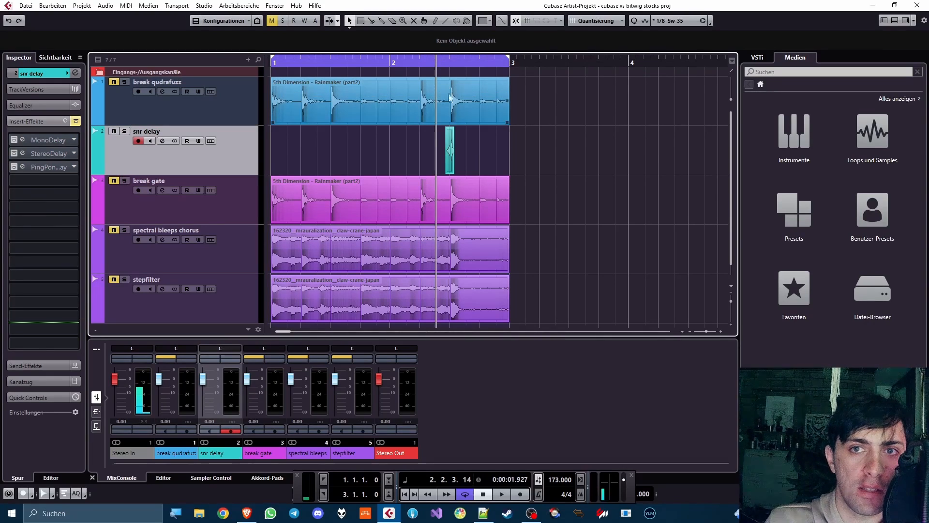
pyautogui.click(15, 153)
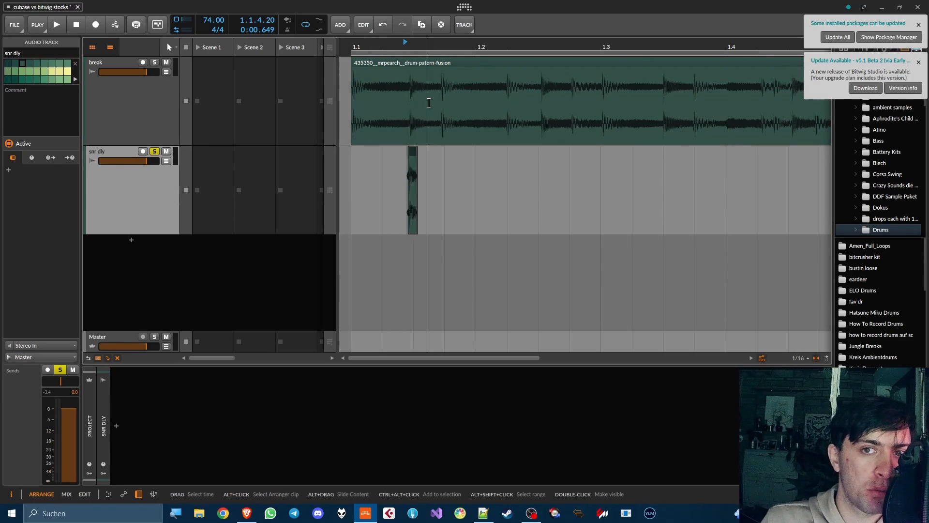
# Step: Insert Delay+ on the snr dly track in Bitwig Studio and try its four stereo modes, settling on Ping L
pyautogui.click(116, 426)
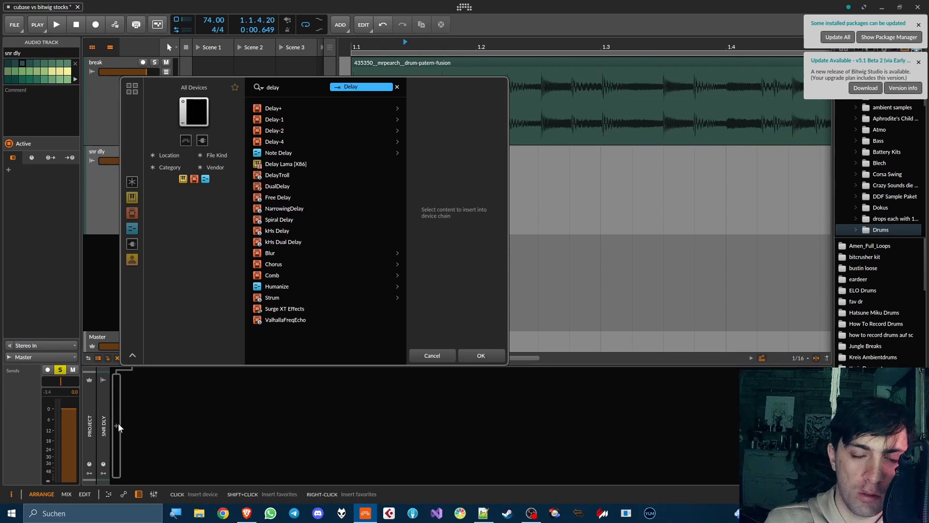
pyautogui.doubleClick(281, 110)
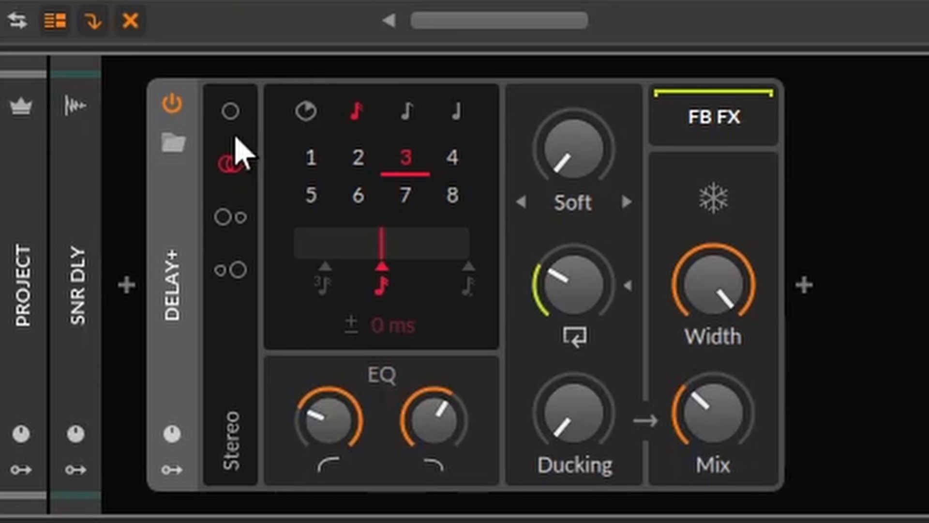
pyautogui.click(237, 117)
pyautogui.click(224, 167)
pyautogui.click(228, 232)
pyautogui.click(228, 269)
pyautogui.click(227, 238)
pyautogui.click(227, 265)
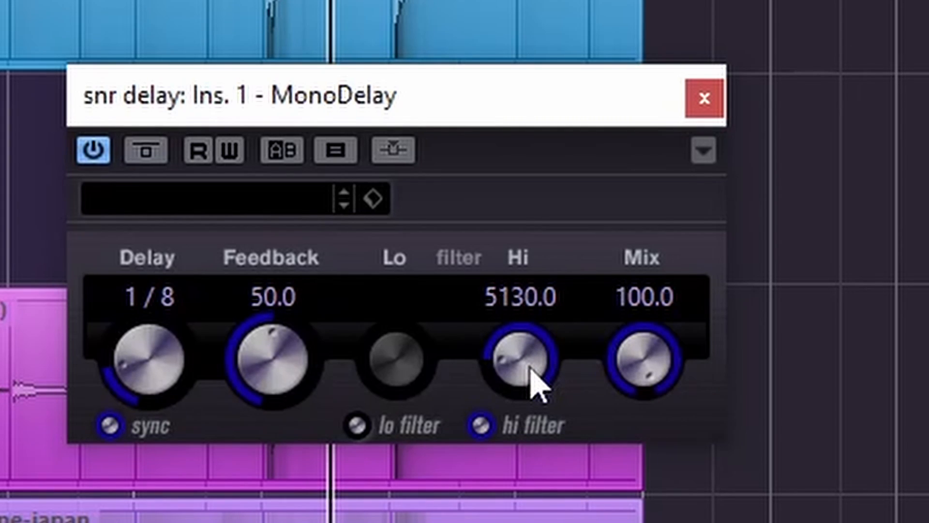
# Step: Sweep the Hi filter of Cubase's MonoDelay up and down, lower it to 1200.0 and briefly run playback
pyautogui.moveTo(518, 300); pyautogui.dragTo(564, 431)
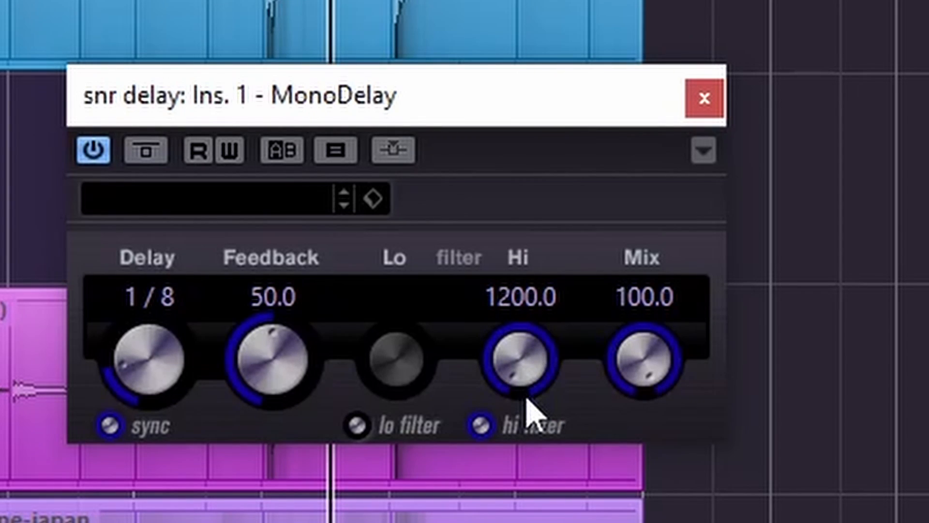
pyautogui.moveTo(523, 374); pyautogui.dragTo(531, 136)
pyautogui.moveTo(517, 344); pyautogui.dragTo(517, 522)
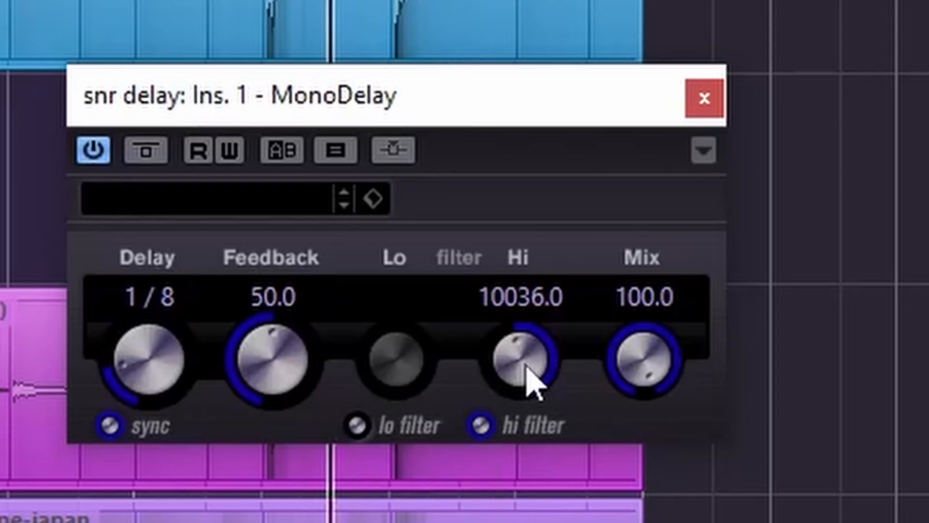
pyautogui.moveTo(528, 367); pyautogui.dragTo(527, 329)
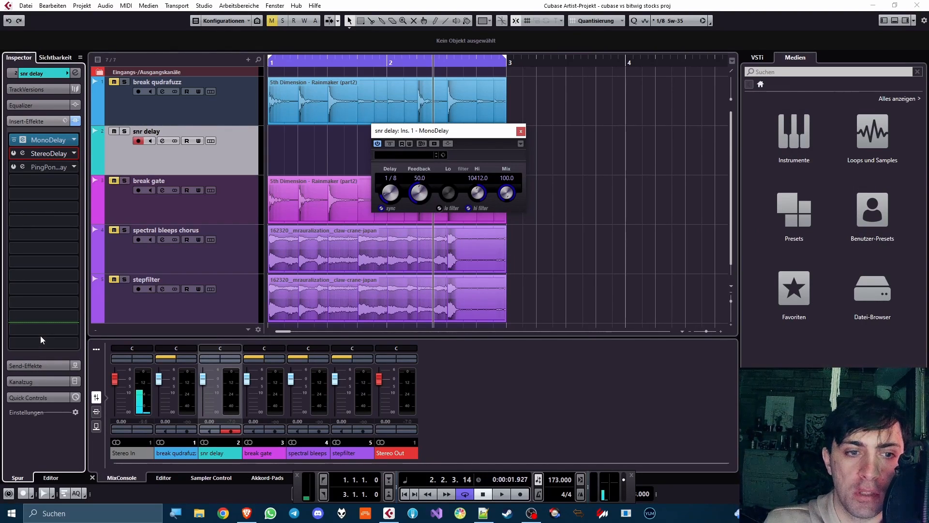
pyautogui.moveTo(480, 193); pyautogui.dragTo(480, 191)
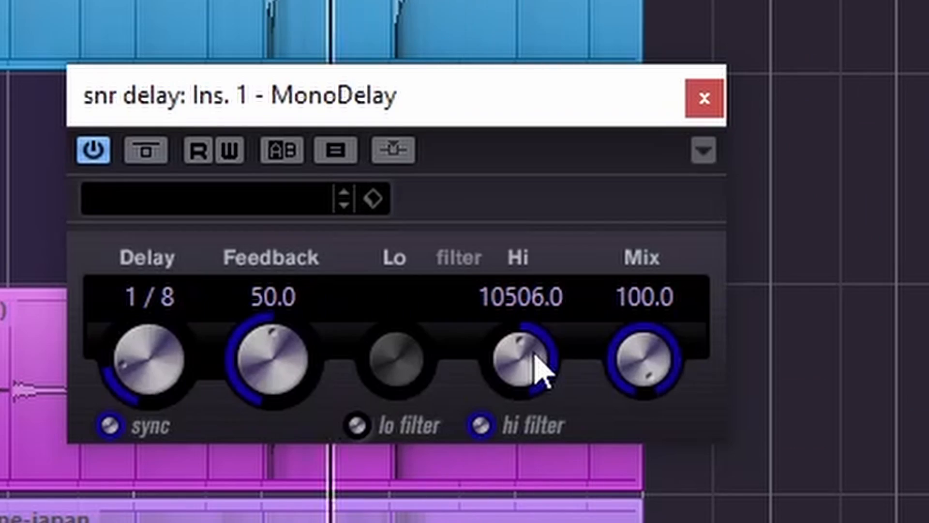
pyautogui.moveTo(481, 194); pyautogui.dragTo(484, 210)
pyautogui.moveTo(549, 435); pyautogui.dragTo(553, 522)
pyautogui.press('space')
pyautogui.press('space')
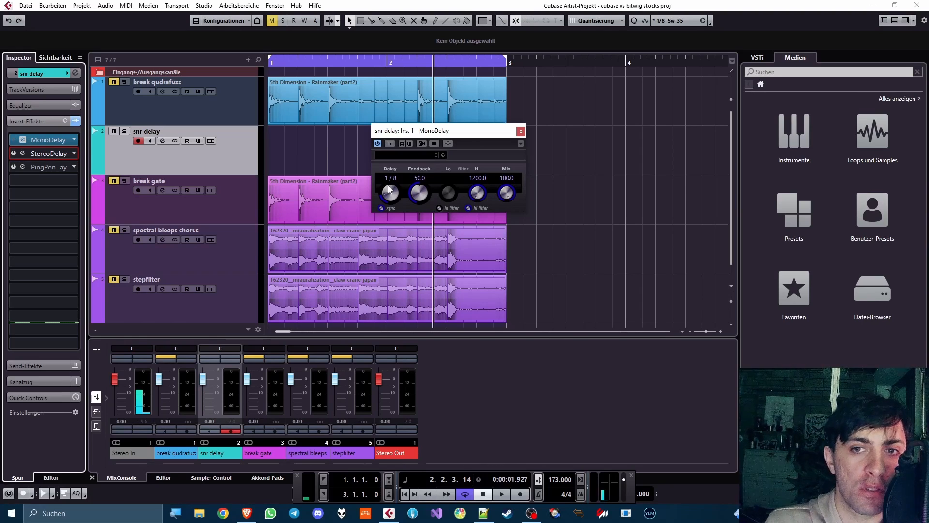
# Step: Insert Pro-Q 2 in the fourth insert slot of the snr delay track and move its window clear of MonoDelay
pyautogui.click(37, 185)
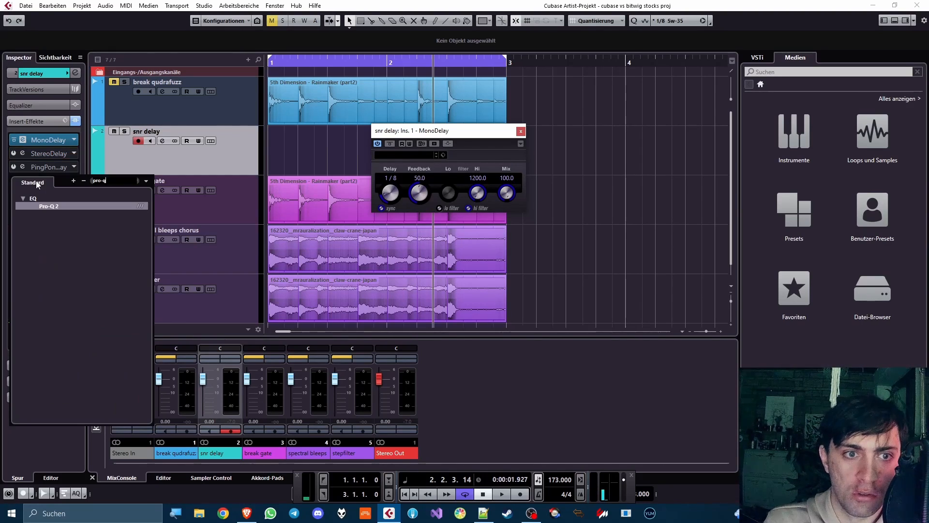
pyautogui.click(54, 206)
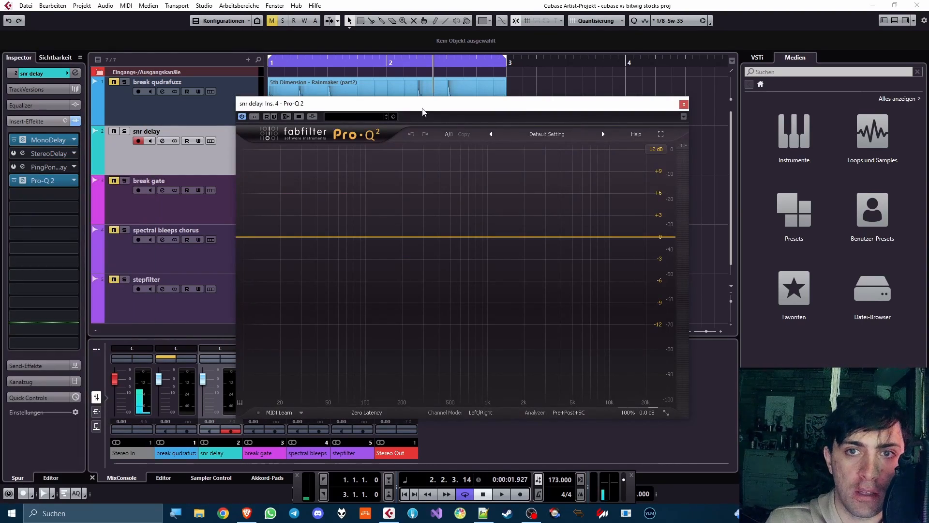
pyautogui.moveTo(422, 112); pyautogui.dragTo(407, 239)
# Step: Add a 12 dB/oct High Cut band in Pro-Q 2 at about 670 Hz and move the window up to reveal its controls
pyautogui.click(630, 364)
pyautogui.moveTo(632, 366); pyautogui.dragTo(451, 368)
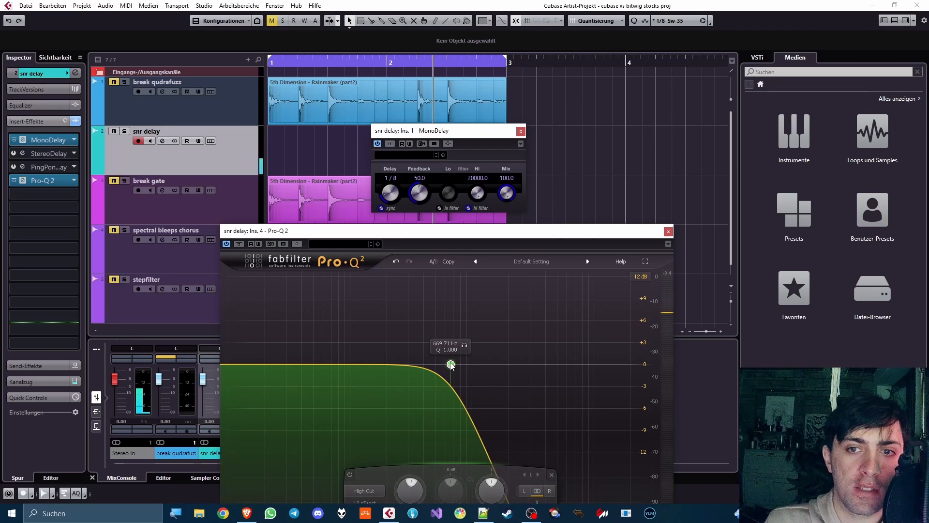
pyautogui.moveTo(472, 231); pyautogui.dragTo(472, 118)
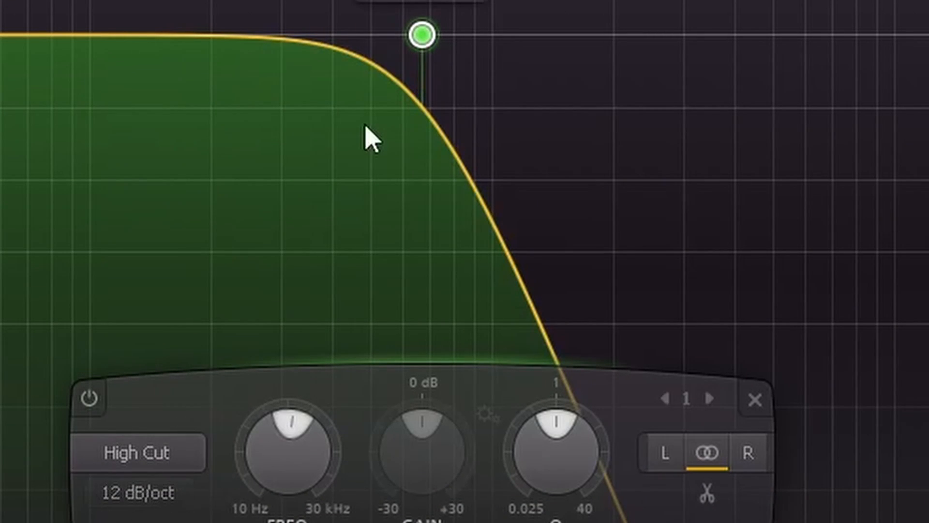
pyautogui.scroll(-1, 434, 39)
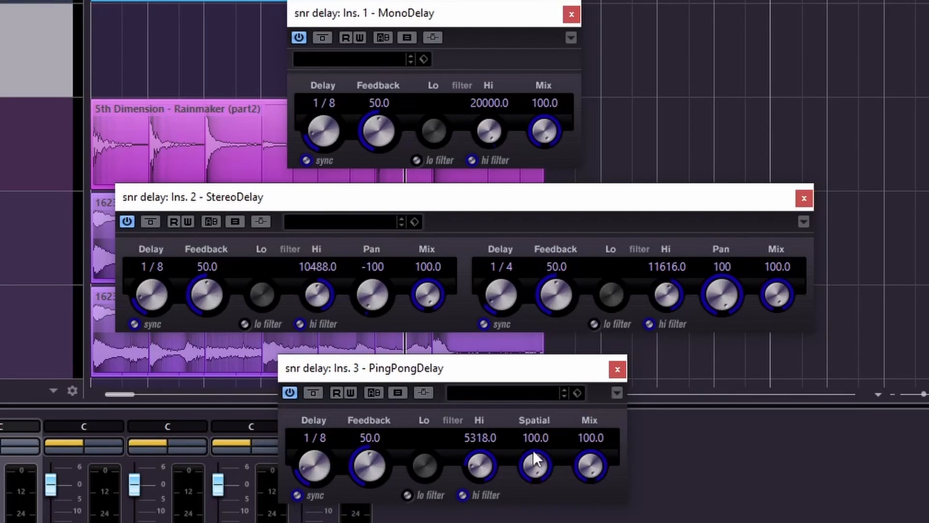
pyautogui.moveTo(481, 462); pyautogui.dragTo(762, 481)
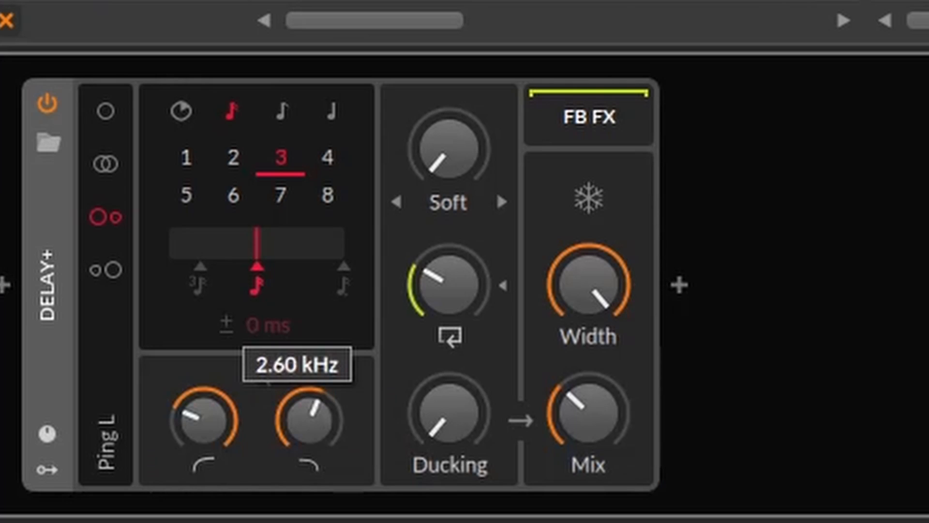
# Step: Sweep the high-cut frequency of Delay+'s EQ in Bitwig Studio down to 156 Hz and back up, leaving it fully open
pyautogui.moveTo(310, 420); pyautogui.dragTo(309, 474)
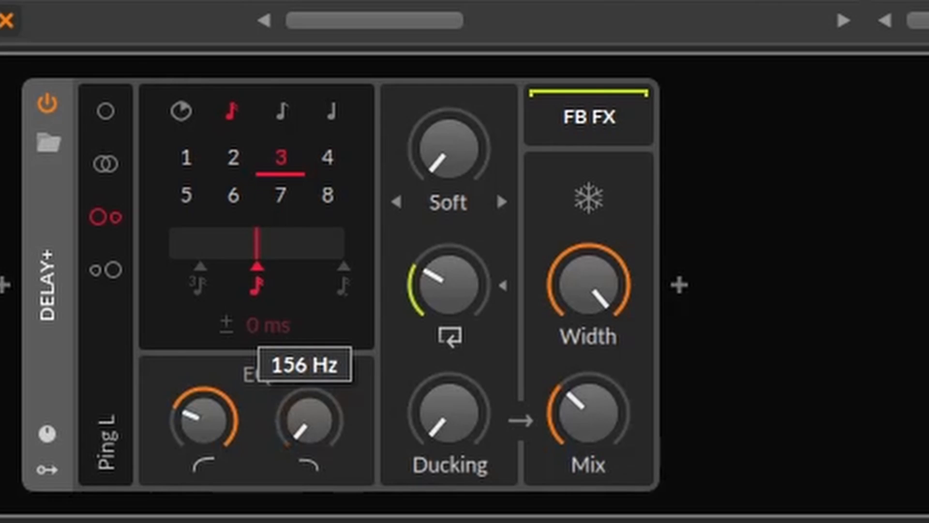
pyautogui.moveTo(310, 475); pyautogui.dragTo(315, 438)
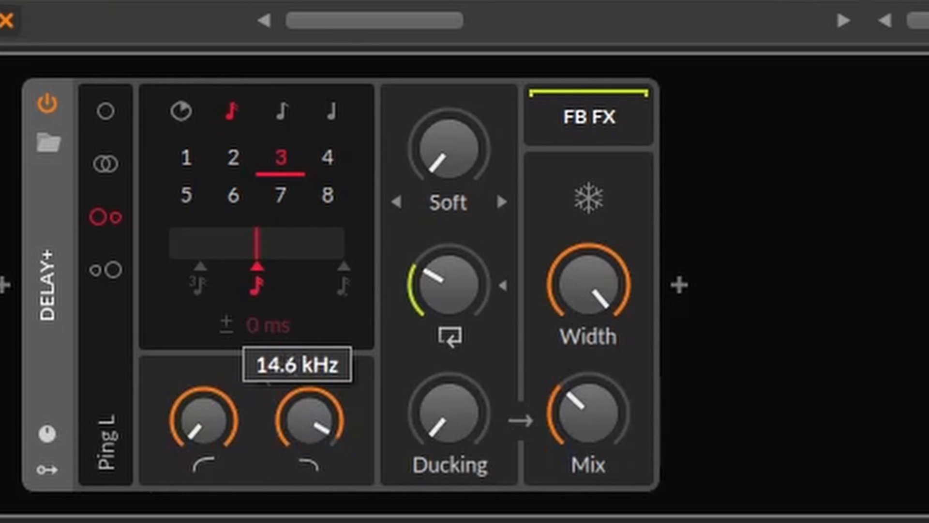
pyautogui.moveTo(315, 438)
pyautogui.mouseDown()
pyautogui.moveTo(315, 464)
pyautogui.moveTo(314, 451)
pyautogui.mouseUp()
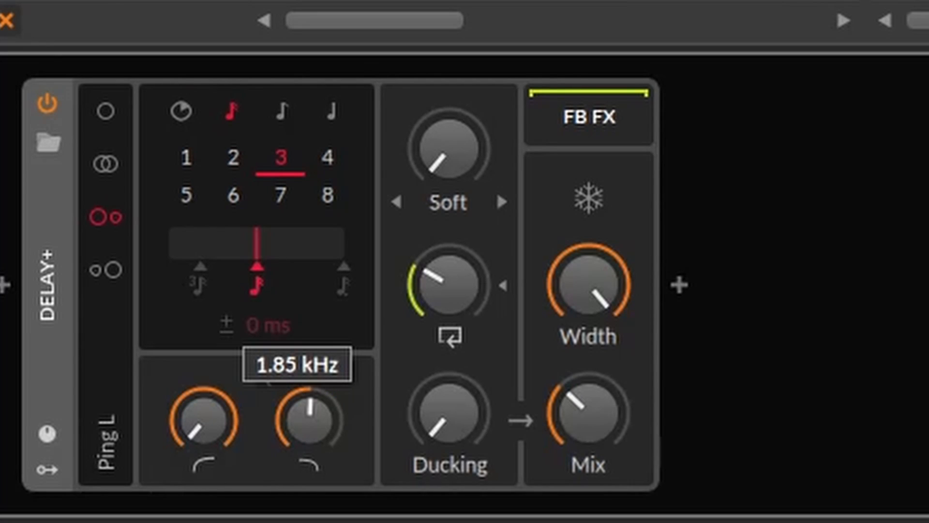
pyautogui.moveTo(312, 429); pyautogui.dragTo(318, 497)
pyautogui.doubleClick(307, 416)
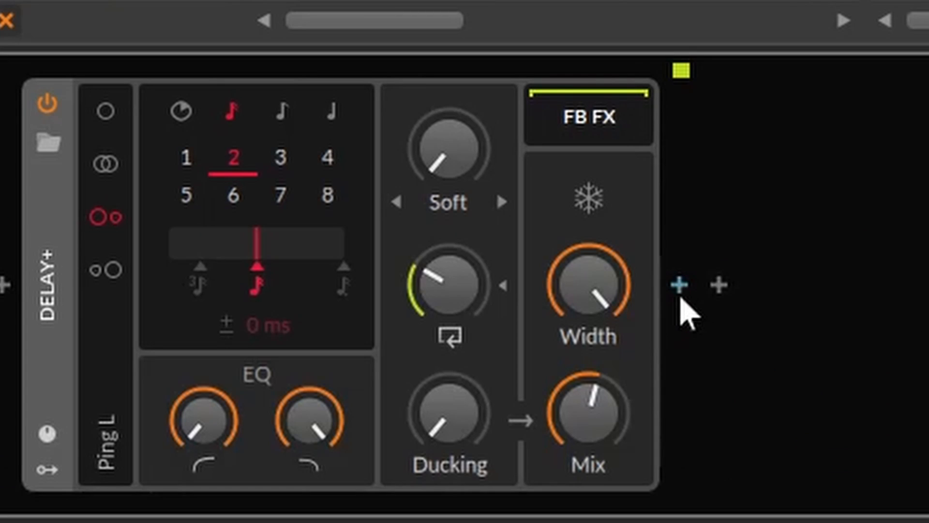
# Step: Insert Filter+ in Delay+'s FB FX chain and shape its Rasp filter with a 6.84 kHz frequency and lower resonance
pyautogui.click(681, 299)
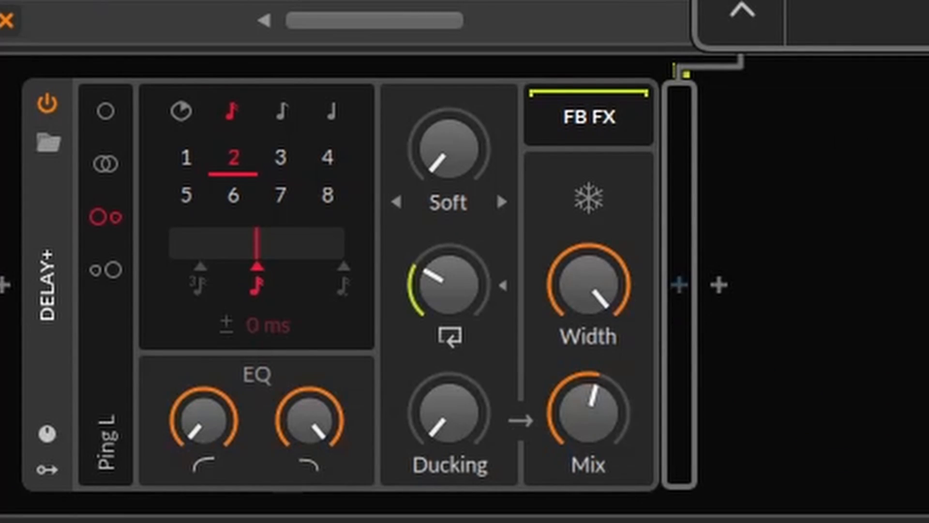
pyautogui.press('Return')
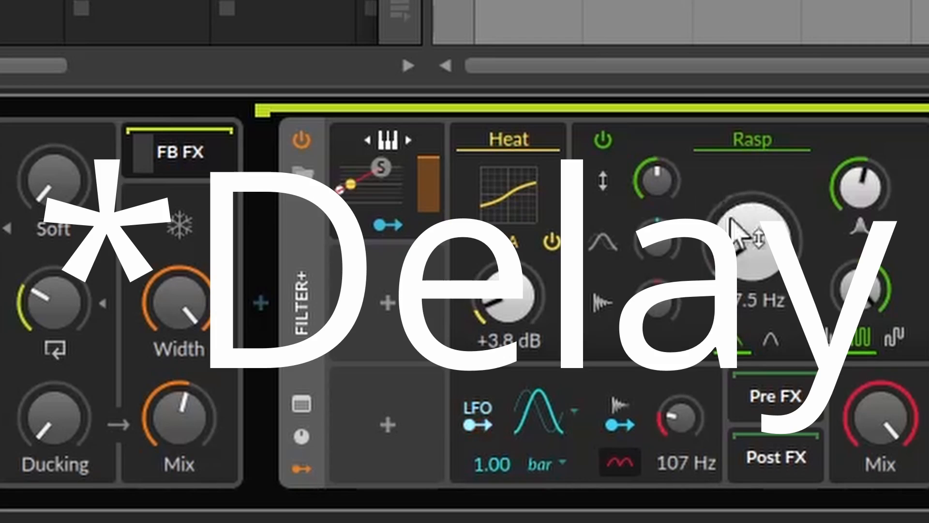
pyautogui.moveTo(729, 211); pyautogui.dragTo(729, 63)
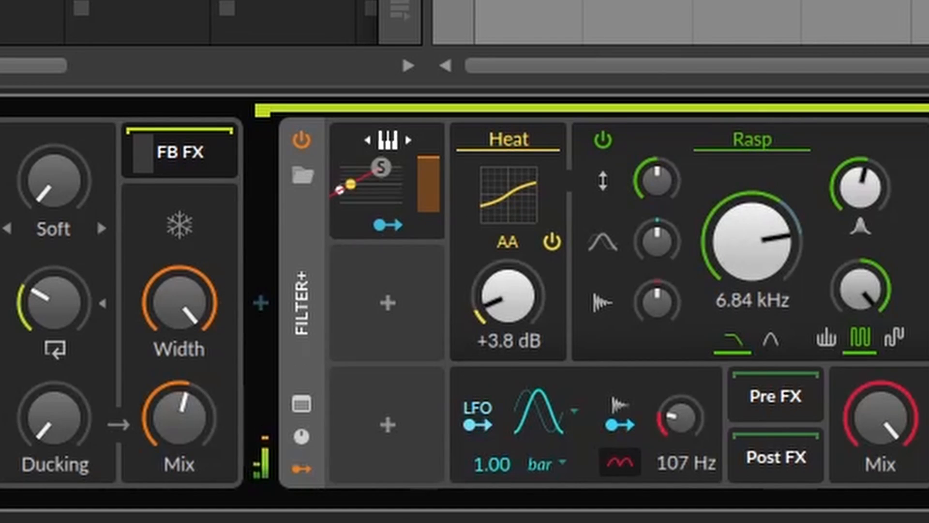
pyautogui.moveTo(848, 206); pyautogui.dragTo(848, 246)
# Step: Turn Delay+'s feedback down to minimum and raise its Soft amount to about 30.5 %
pyautogui.moveTo(53, 303); pyautogui.dragTo(54, 343)
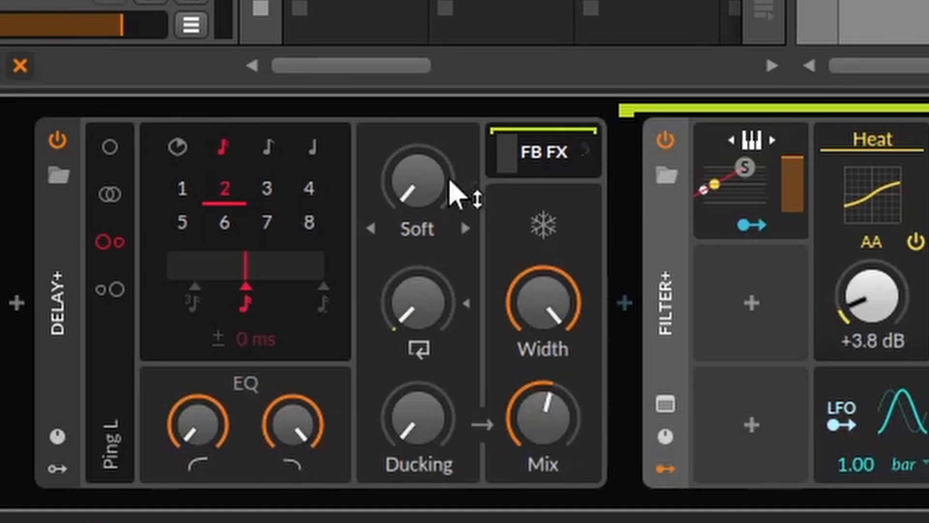
pyautogui.moveTo(242, 394); pyautogui.dragTo(242, 395)
pyautogui.moveTo(438, 194); pyautogui.dragTo(440, 191)
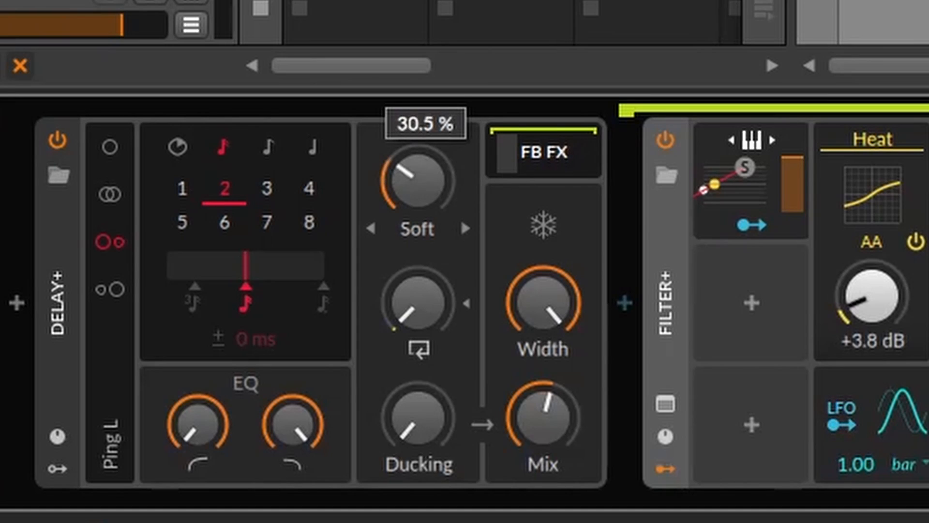
pyautogui.moveTo(433, 290); pyautogui.dragTo(420, 289)
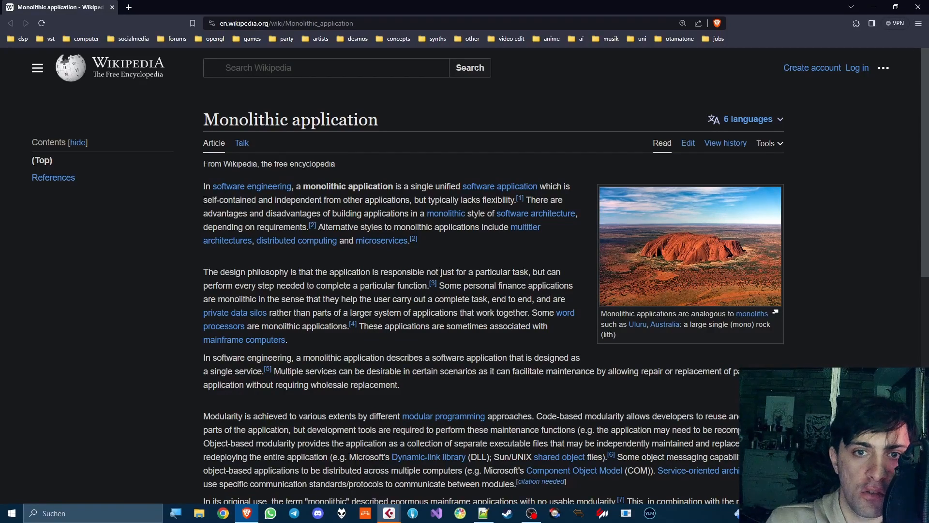
# Step: Highlight "self-contained" and "independent from other applications" in the opening paragraph of the Wikipedia article on monolithic applications
pyautogui.moveTo(203, 200); pyautogui.dragTo(257, 200)
pyautogui.click(256, 200)
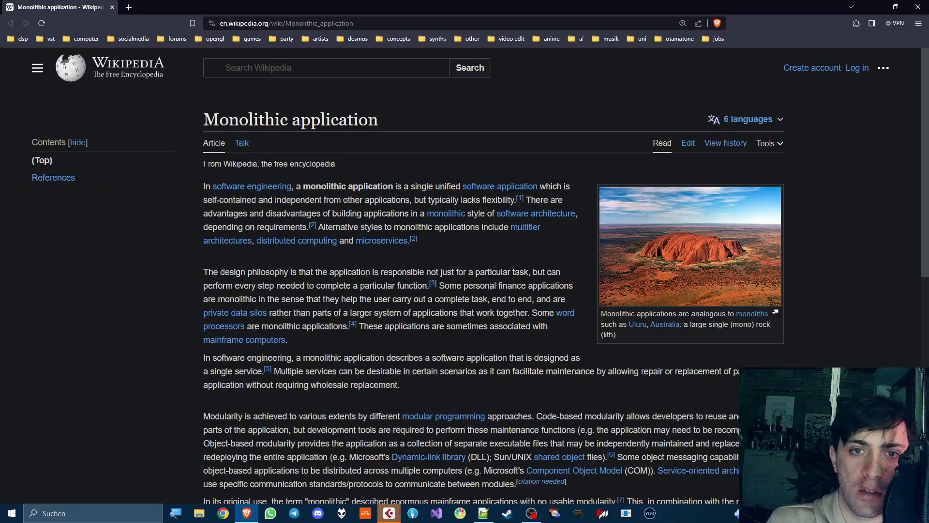
pyautogui.moveTo(274, 199); pyautogui.dragTo(404, 200)
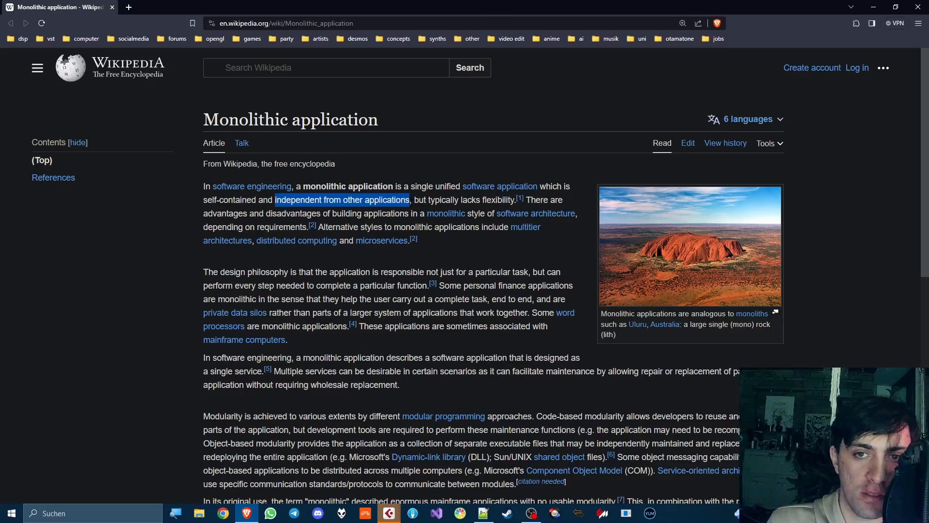
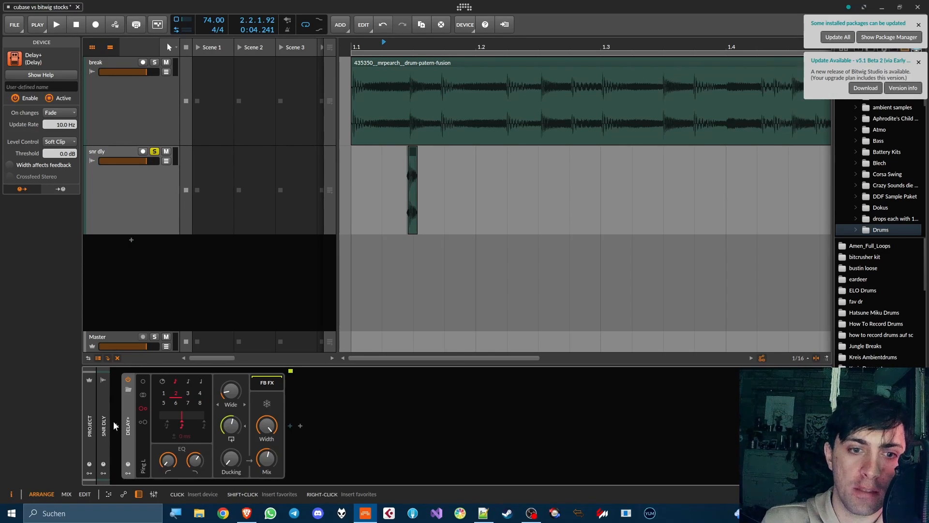
# Step: Wrap Delay+ in an FX Layer device on Bitwig's snr dly track and duplicate the Delay+ layer
pyautogui.click(115, 426)
pyautogui.write('layer')
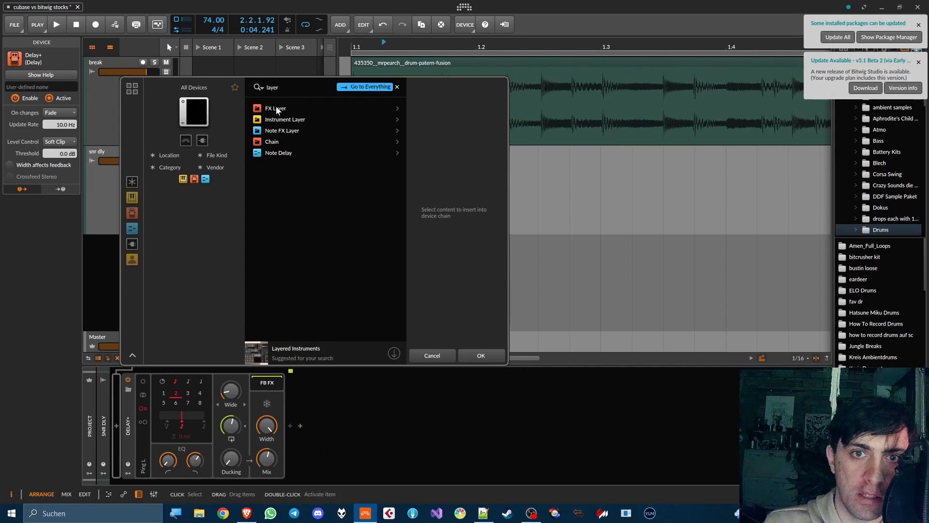
pyautogui.doubleClick(274, 108)
pyautogui.moveTo(529, 147); pyautogui.dragTo(161, 141)
pyautogui.hotkey('ctrl', 'd')
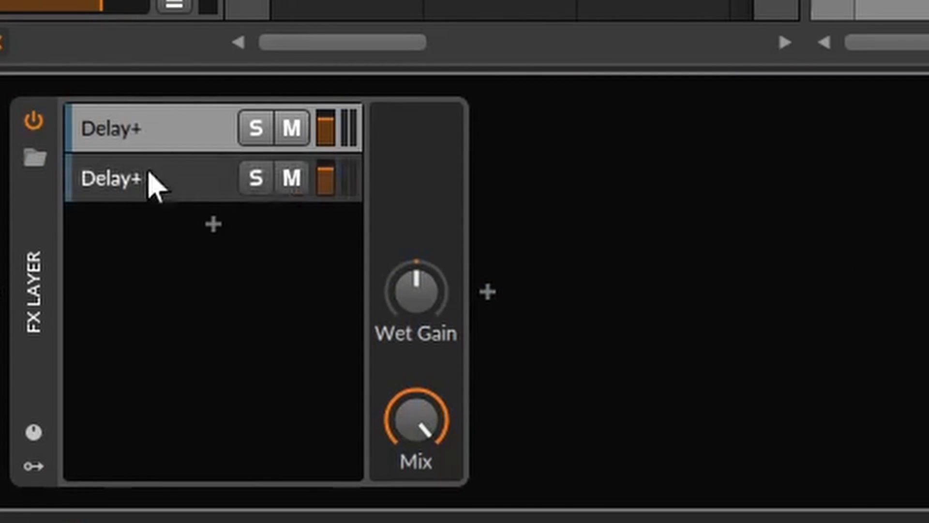
# Step: Set the second layer's Delay+ time to 2 dotted sixteenths after trying 4, and lower its EQ high-cut frequency
pyautogui.click(149, 182)
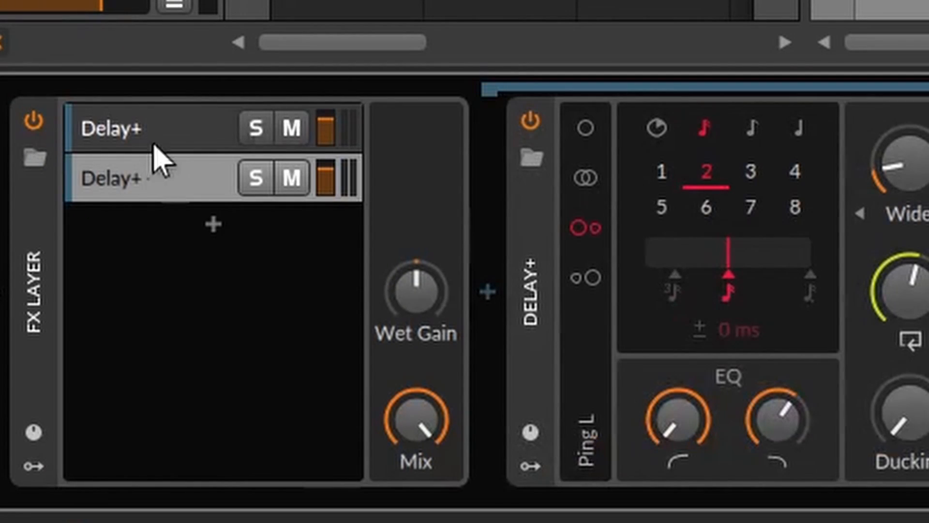
pyautogui.click(795, 184)
pyautogui.moveTo(774, 253); pyautogui.dragTo(813, 263)
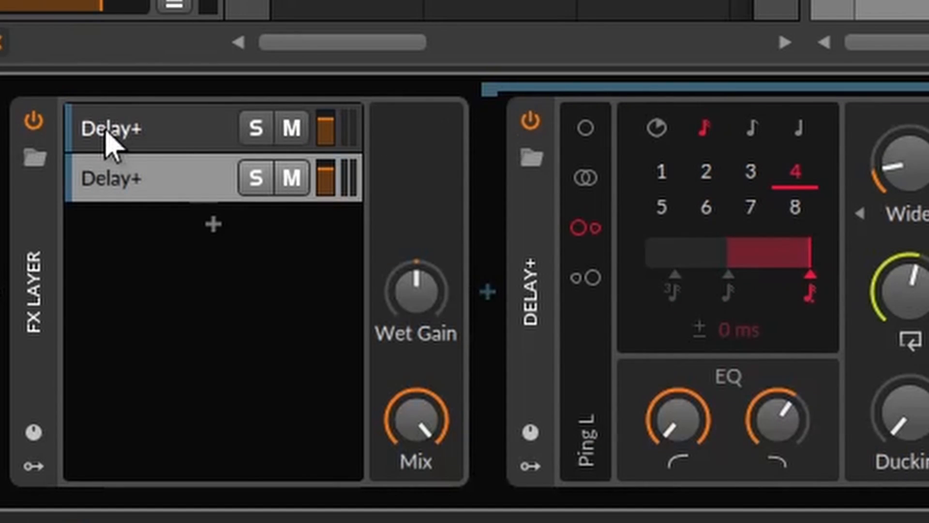
pyautogui.click(713, 177)
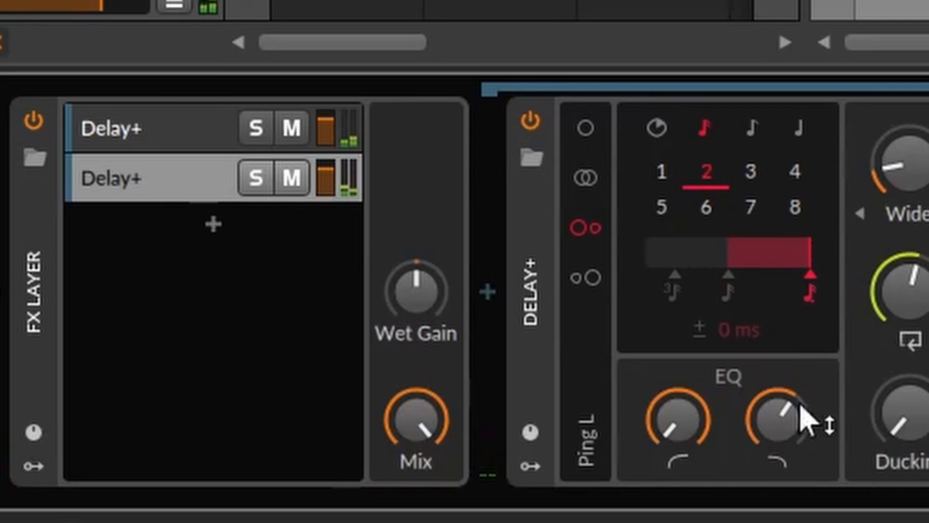
pyautogui.moveTo(799, 409); pyautogui.dragTo(800, 423)
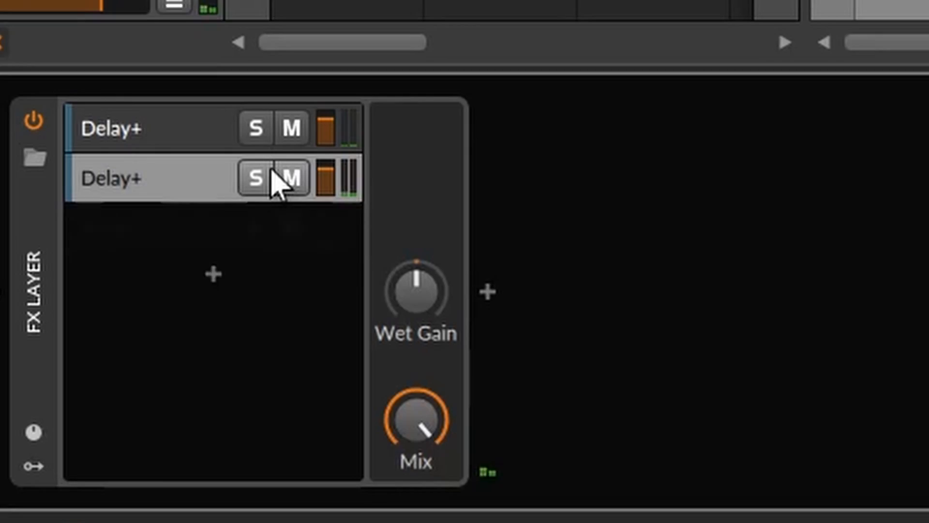
# Step: Try duplicating the lower Delay+ layer three more times inside the FX Layer
pyautogui.hotkey('ctrl', 'd')
pyautogui.hotkey('ctrl', 'd')
pyautogui.hotkey('ctrl', 'd')
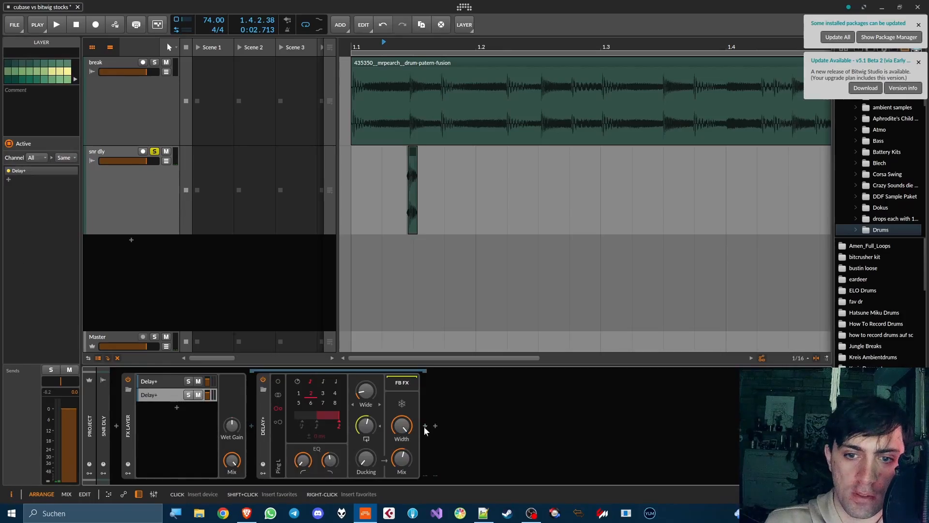
# Step: Add a Saturator after Delay+ in the second FX Layer chain, checking the first layer's chain for comparison
pyautogui.click(425, 426)
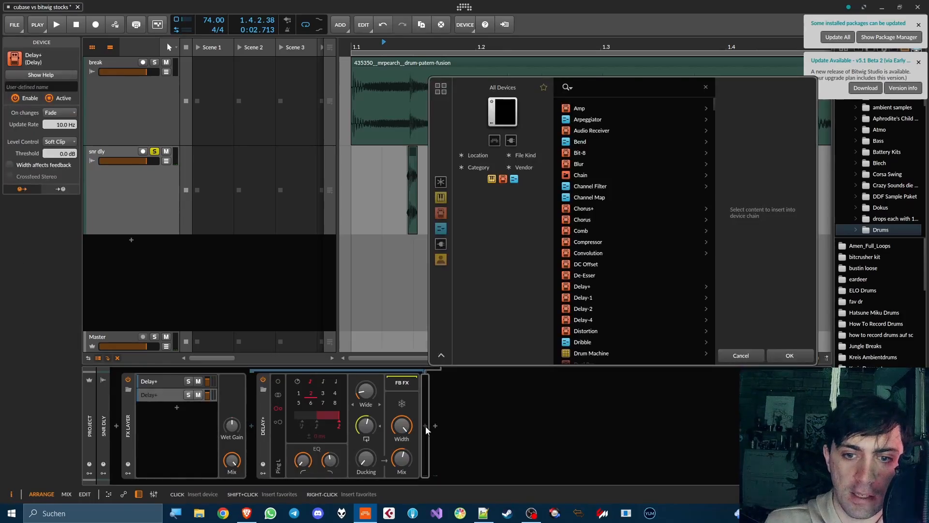
pyautogui.write('satur')
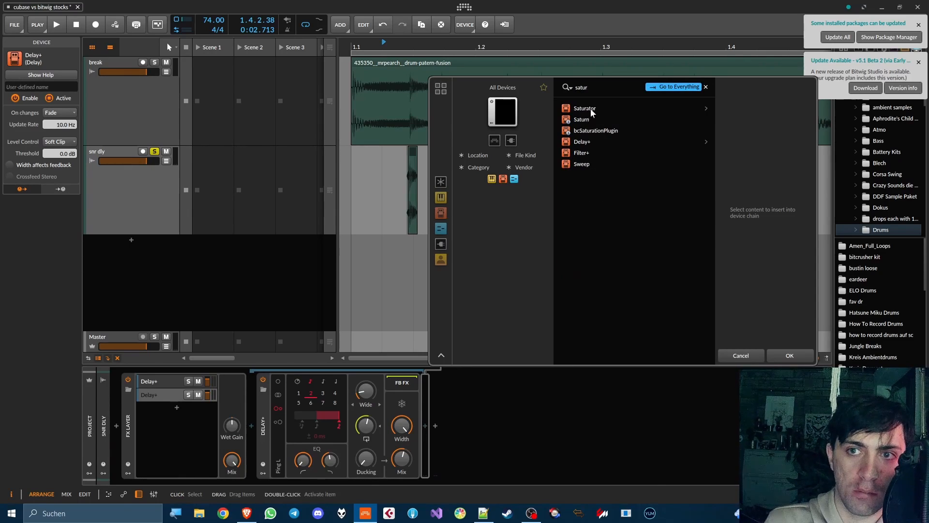
pyautogui.doubleClick(592, 113)
pyautogui.click(163, 381)
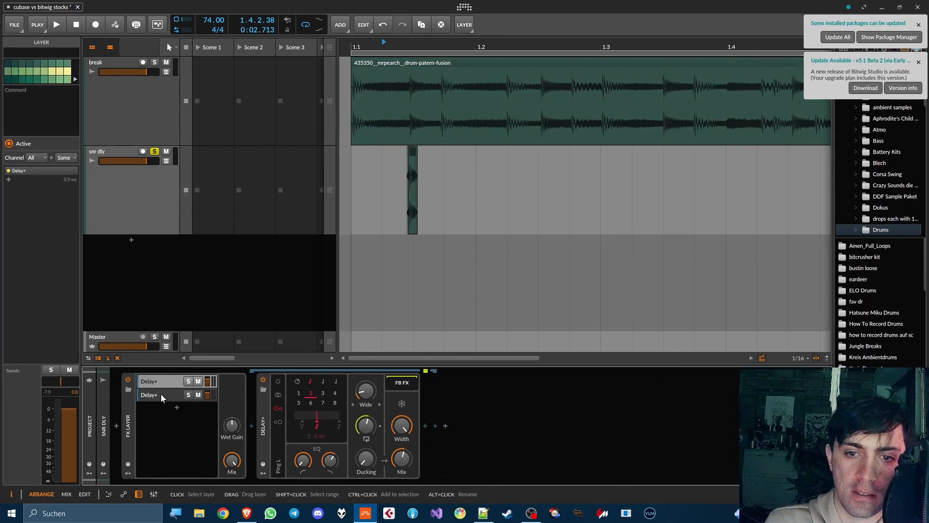
pyautogui.click(161, 394)
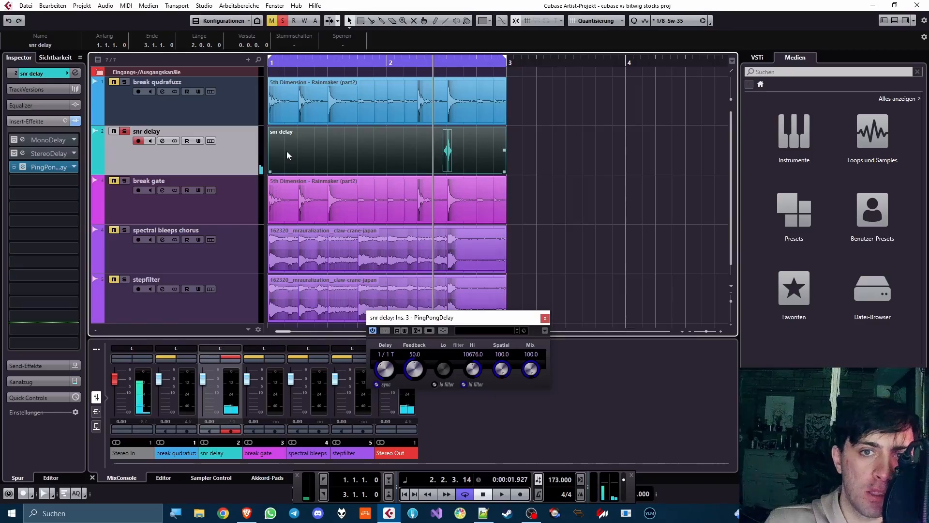
# Step: In Cubase, replace the isolated snare on the snr delay track with the full two-bar break
pyautogui.moveTo(284, 149); pyautogui.dragTo(639, 142)
pyautogui.click(454, 106)
pyautogui.hotkey('ctrl', 'd')
pyautogui.scroll(-6, 505, 110)
pyautogui.moveTo(389, 109); pyautogui.dragTo(304, 154)
pyautogui.moveTo(283, 62); pyautogui.dragTo(226, 99)
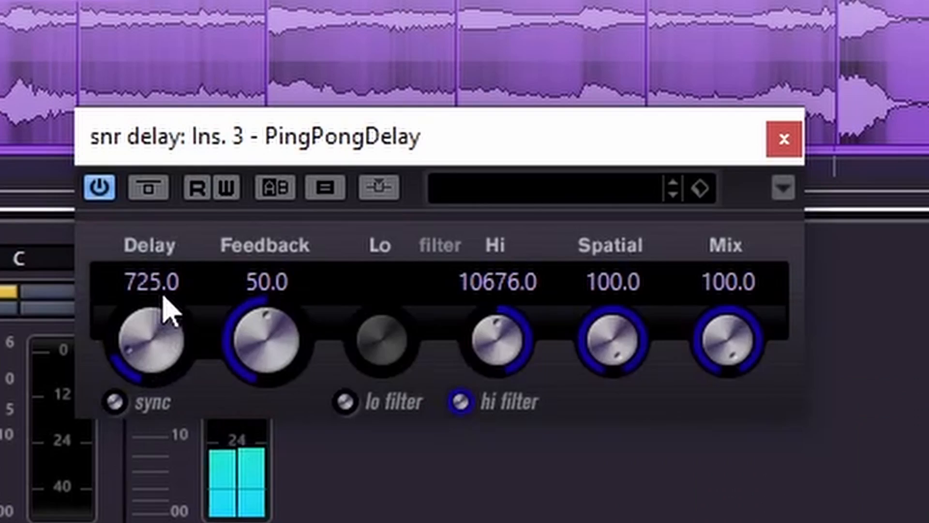
# Step: Raise PingPongDelay's feedback to 93 and sweep its delay time to 650, ending with feedback at 0
pyautogui.moveTo(165, 310); pyautogui.dragTo(213, 283)
pyautogui.moveTo(268, 320); pyautogui.dragTo(268, 305)
pyautogui.moveTo(166, 338); pyautogui.dragTo(191, 417)
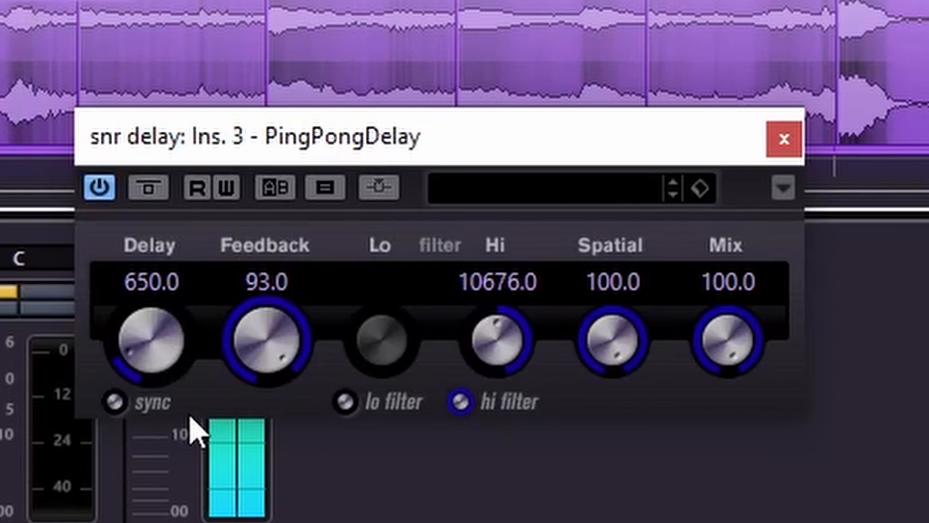
pyautogui.moveTo(283, 361); pyautogui.dragTo(286, 520)
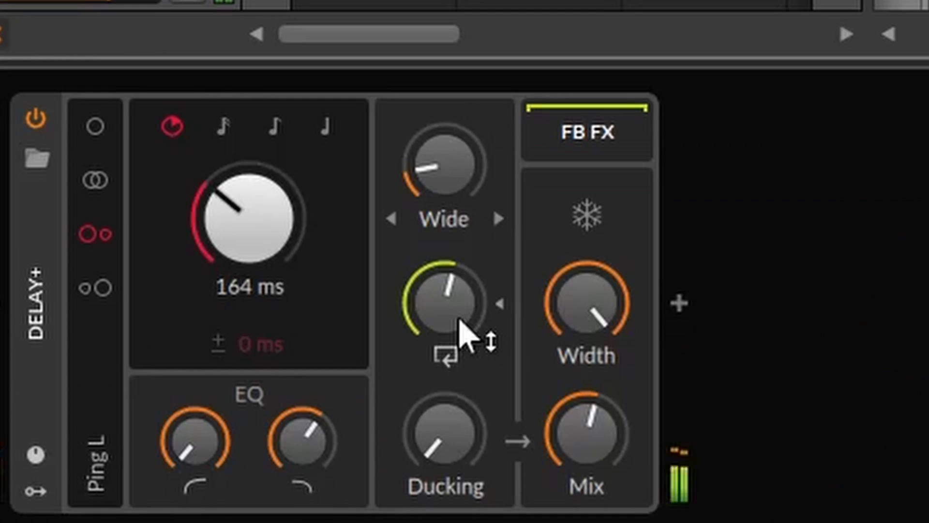
# Step: In Bitwig Studio, raise Delay+'s feedback to 93 % and sweep its delay time down to 7.67 ms, ending with minimum feedback
pyautogui.moveTo(236, 430); pyautogui.dragTo(236, 424)
pyautogui.moveTo(280, 249); pyautogui.dragTo(280, 268)
pyautogui.moveTo(380, 297); pyautogui.dragTo(379, 289)
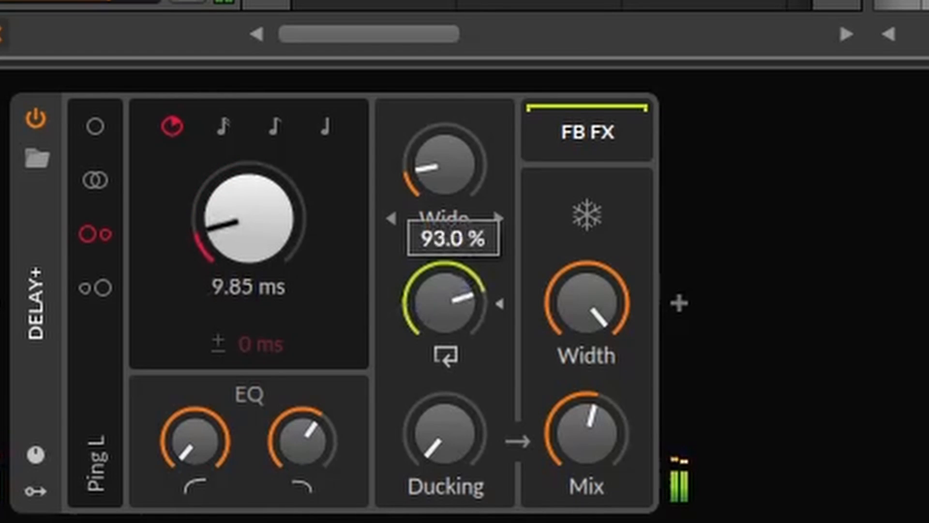
pyautogui.moveTo(445, 290); pyautogui.dragTo(445, 286)
pyautogui.moveTo(292, 253); pyautogui.dragTo(291, 228)
pyautogui.moveTo(291, 228); pyautogui.dragTo(292, 230)
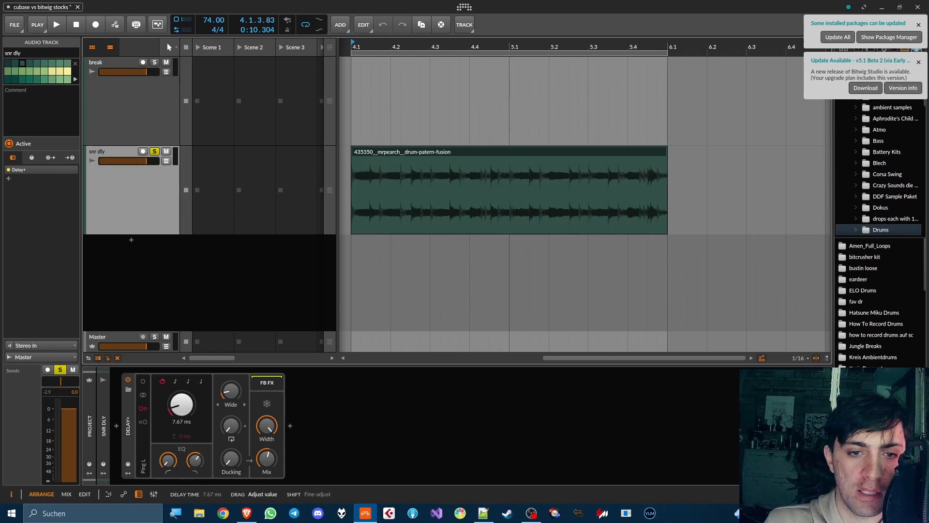
# Step: Sweep Delay+'s time from 1.10 ms with feedback at 91.6 % during playback, then lower the feedback and stop
pyautogui.moveTo(181, 404); pyautogui.dragTo(182, 408)
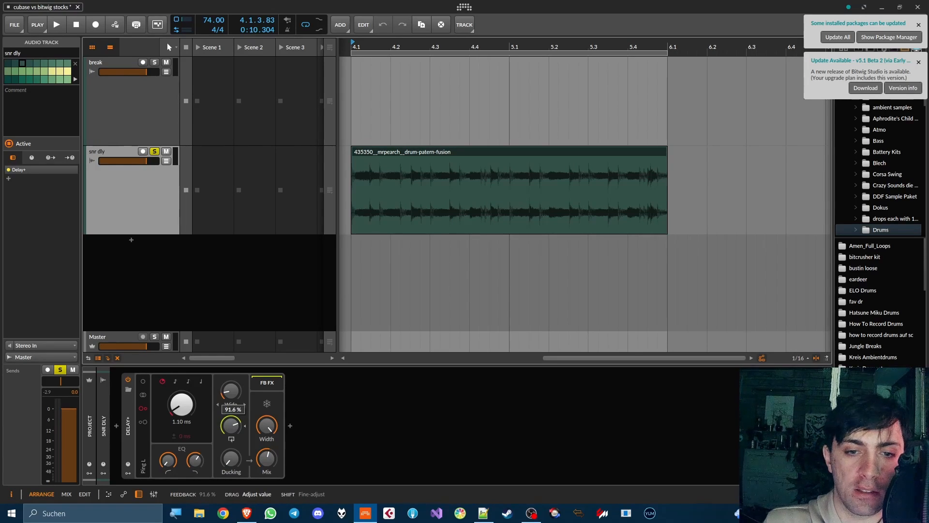
pyautogui.press('space')
pyautogui.moveTo(231, 426); pyautogui.dragTo(181, 396)
pyautogui.moveTo(224, 424); pyautogui.dragTo(224, 465)
pyautogui.press('space')
# Step: Set Delay+ to Repitch on time changes and sweep its delay time with high feedback
pyautogui.click(131, 418)
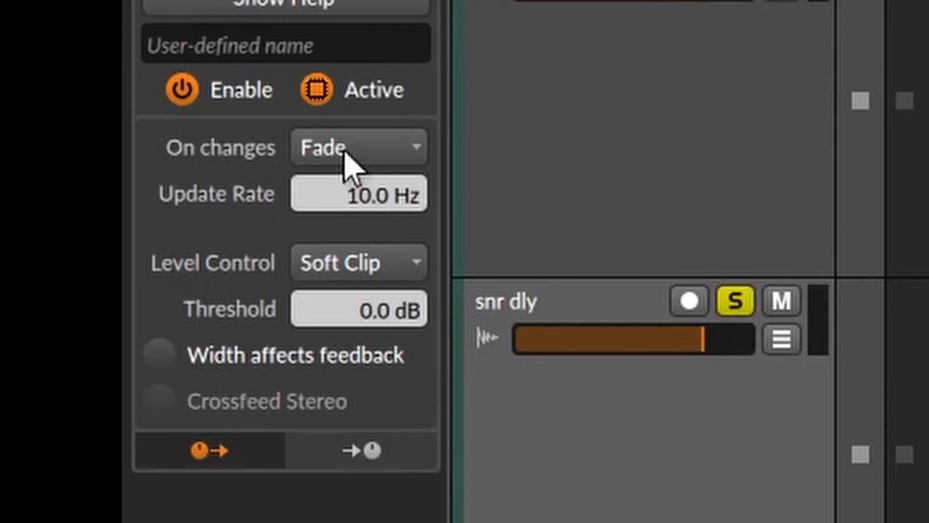
pyautogui.click(344, 152)
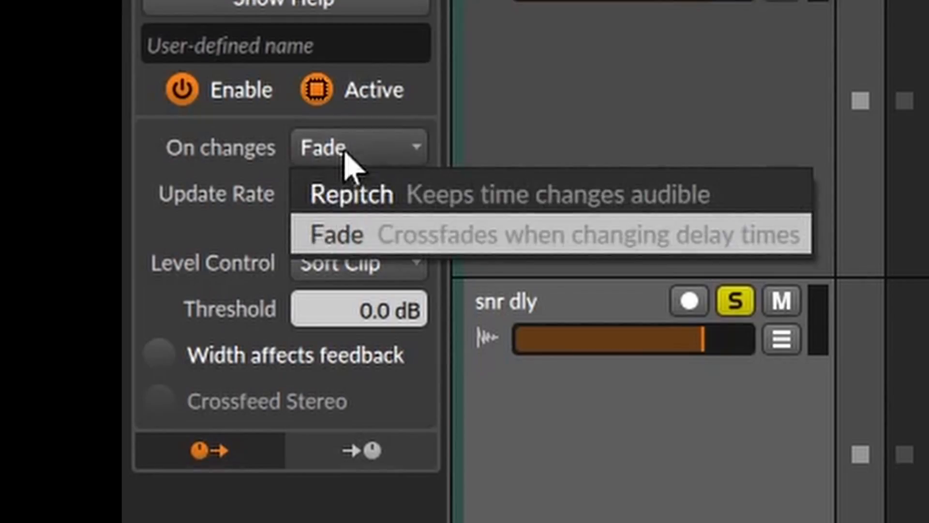
pyautogui.click(350, 194)
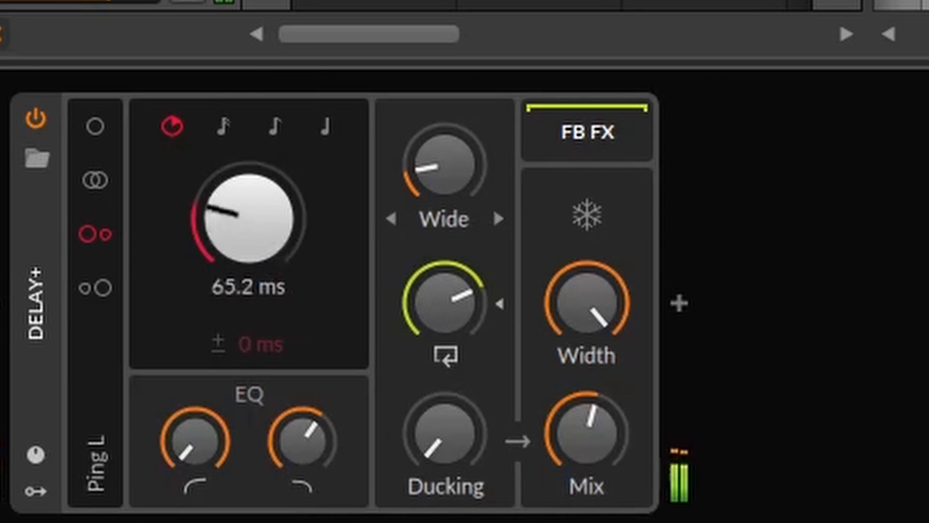
pyautogui.moveTo(249, 218); pyautogui.dragTo(249, 258)
pyautogui.moveTo(411, 271); pyautogui.dragTo(411, 251)
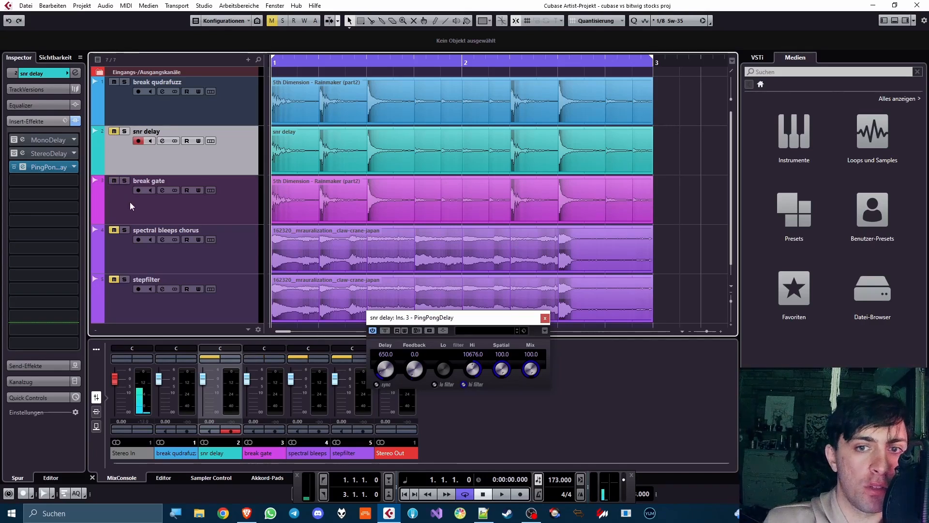
# Step: In Cubase, close the PingPongDelay window and open the Gate insert on the break gate track
pyautogui.click(131, 206)
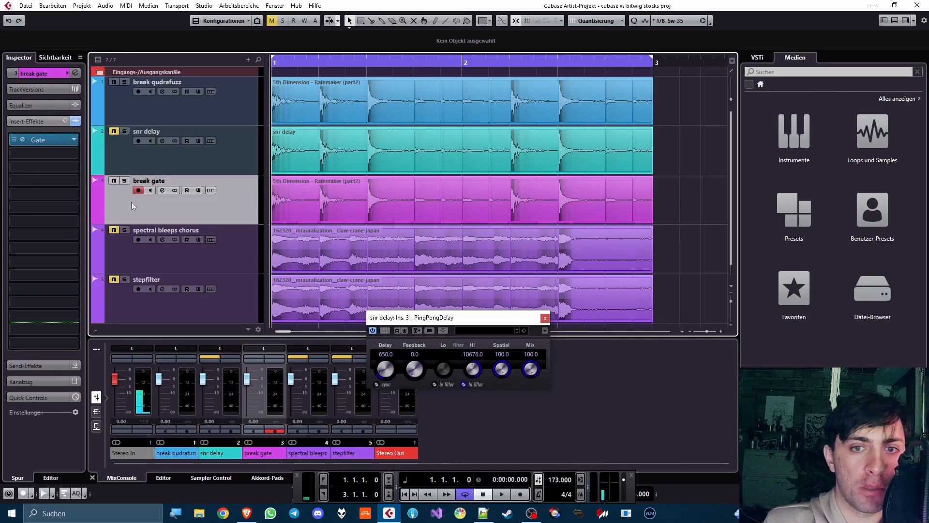
pyautogui.click(544, 319)
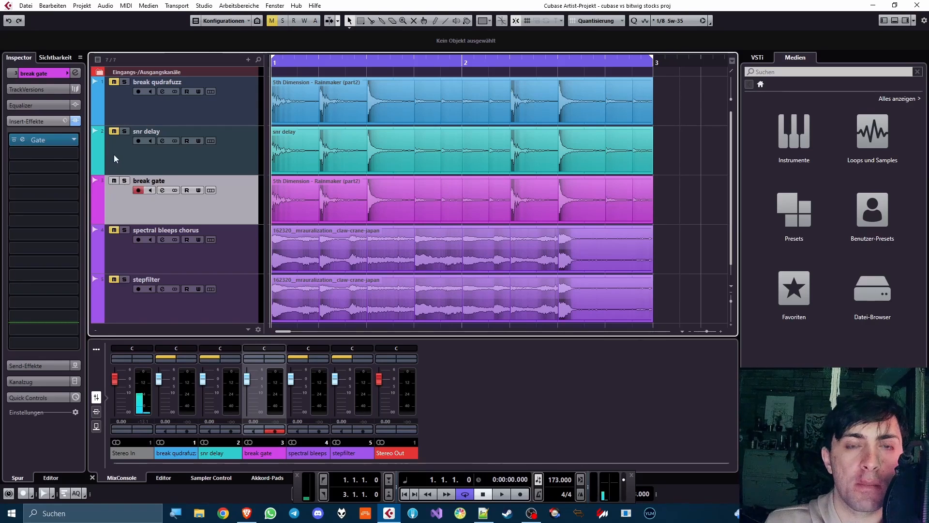
pyautogui.click(40, 140)
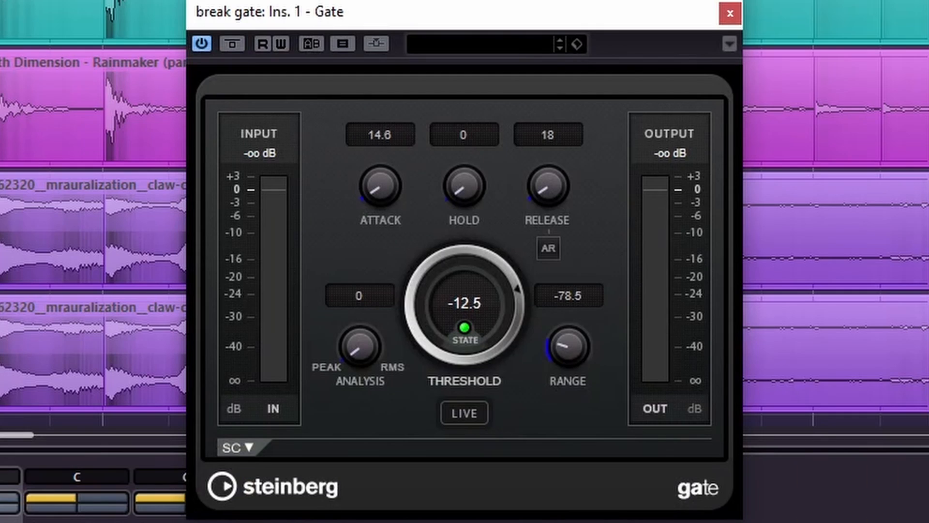
# Step: Play the break and bypass and re-enable the Gate to compare the gated and dry sound
pyautogui.press('space')
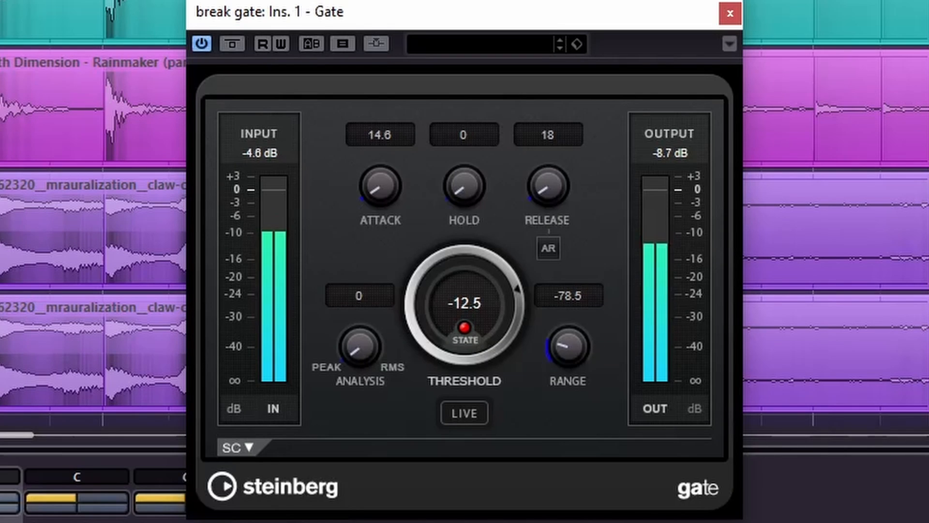
pyautogui.click(232, 44)
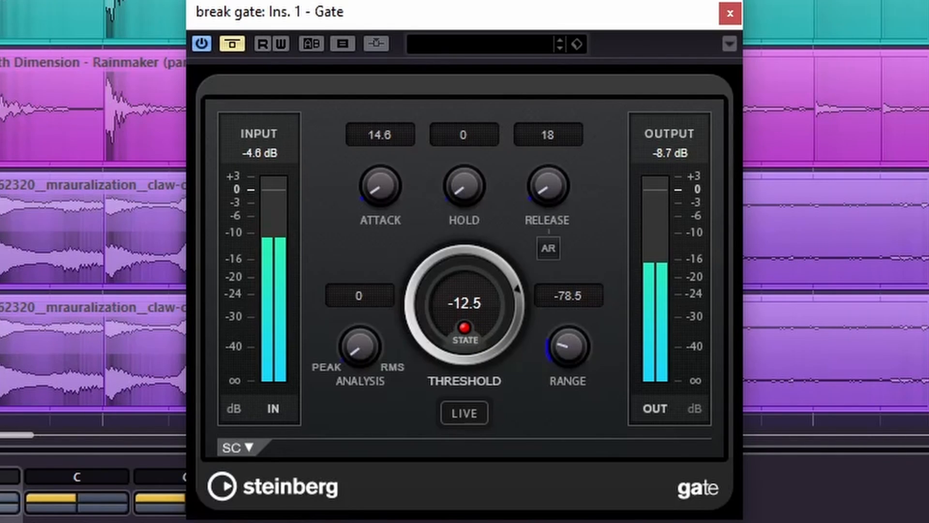
pyautogui.click(14, 139)
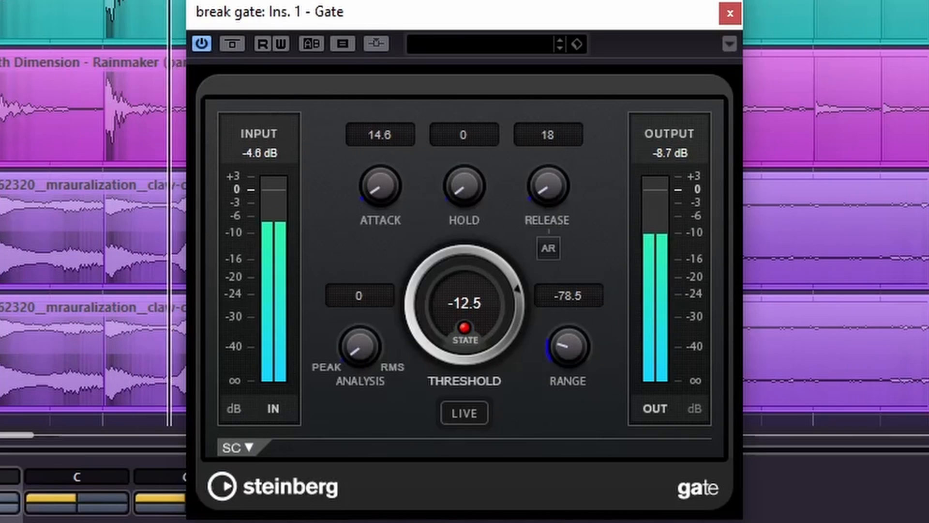
pyautogui.press('space')
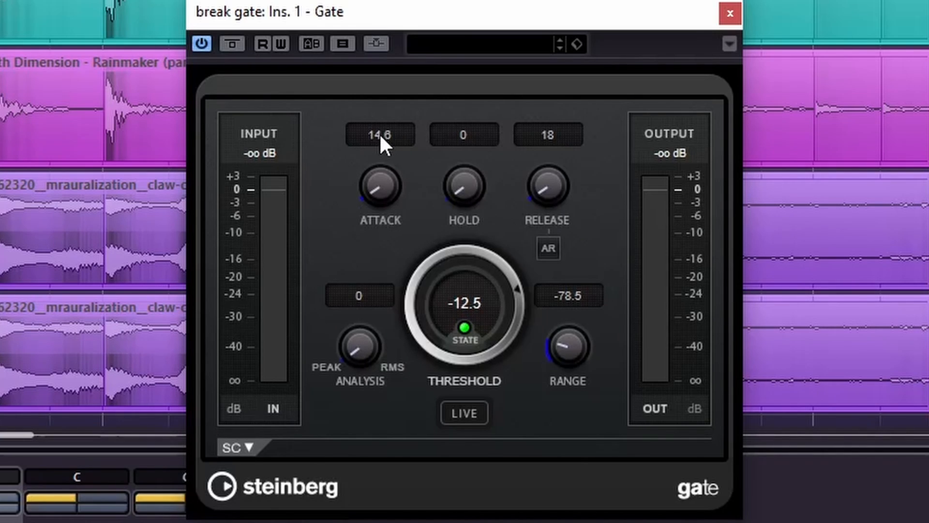
# Step: During playback, lower the Gate's attack to 0.1, test Live mode on and off, and settle the attack at 5.6
pyautogui.press('space')
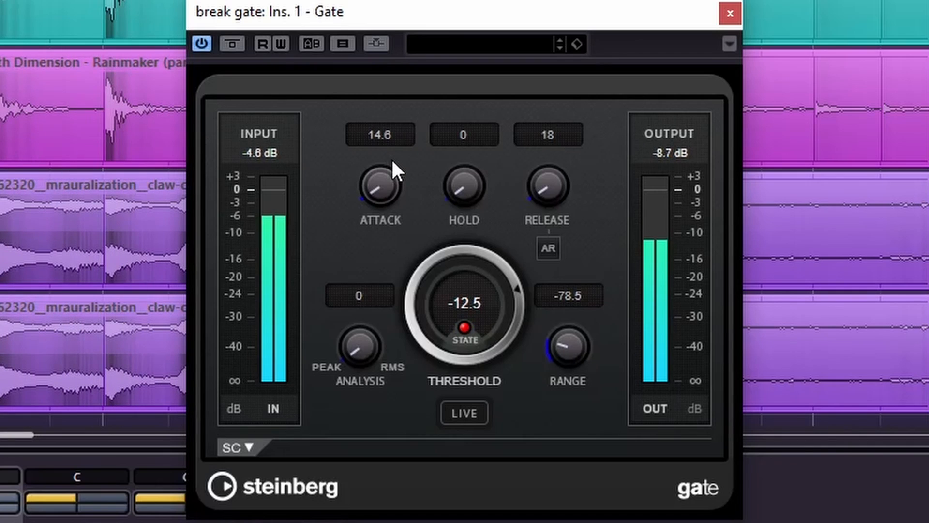
pyautogui.moveTo(387, 185); pyautogui.dragTo(385, 222)
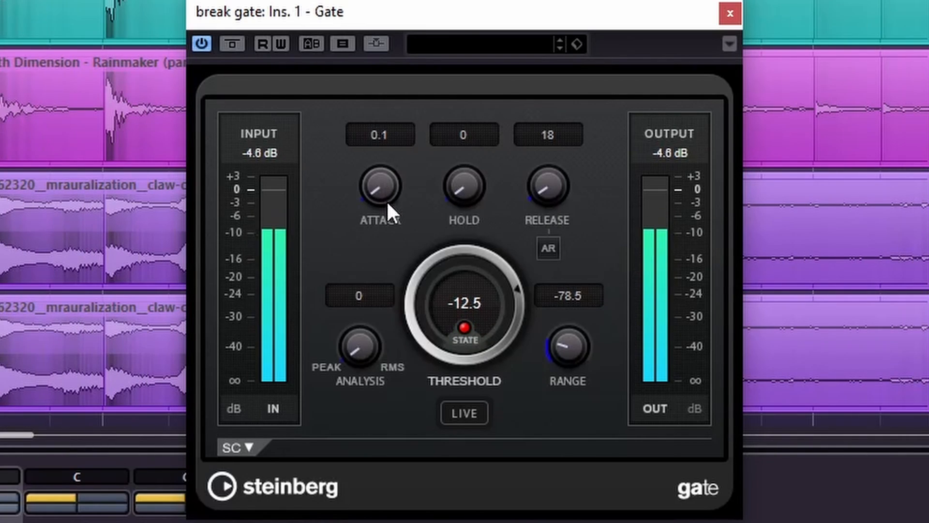
pyautogui.click(477, 416)
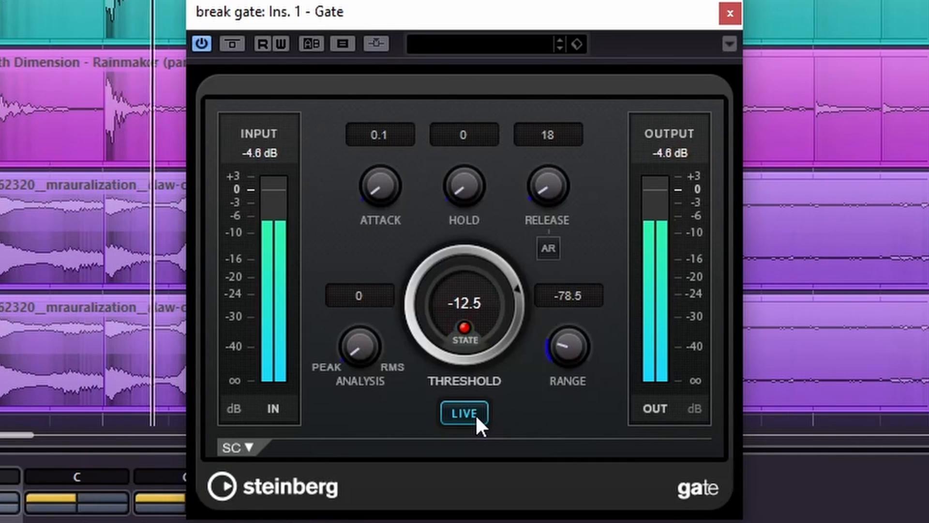
pyautogui.click(478, 416)
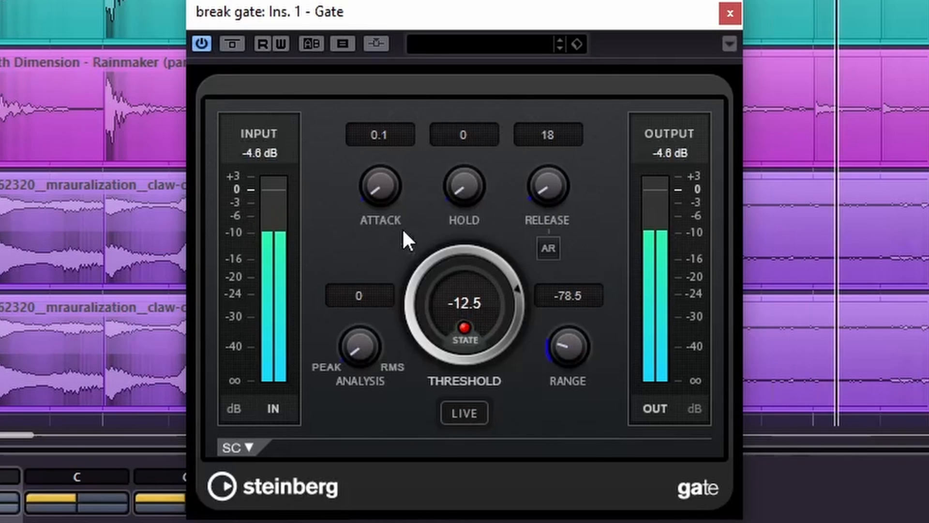
pyautogui.moveTo(381, 166); pyautogui.dragTo(382, 165)
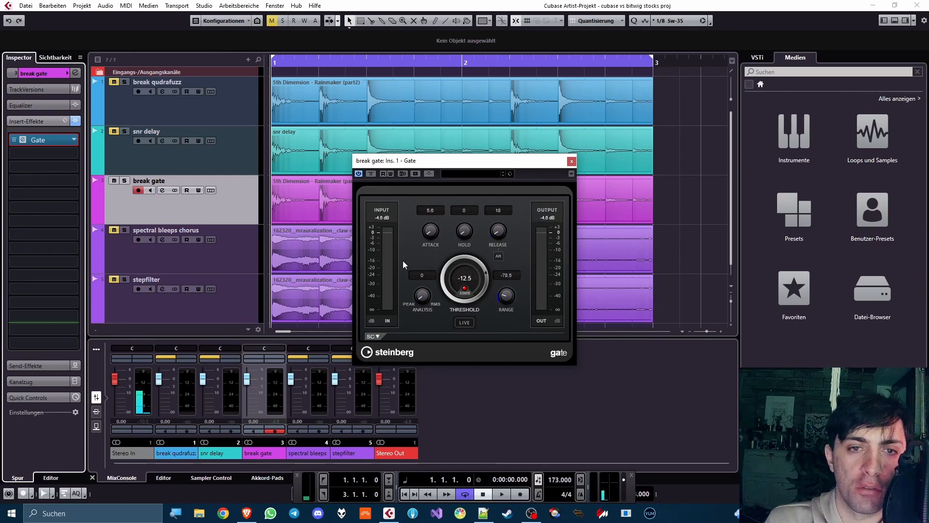
# Step: Audition the break with the Gate bypassed and active at the 5.6 attack setting
pyautogui.click(14, 140)
pyautogui.press('space')
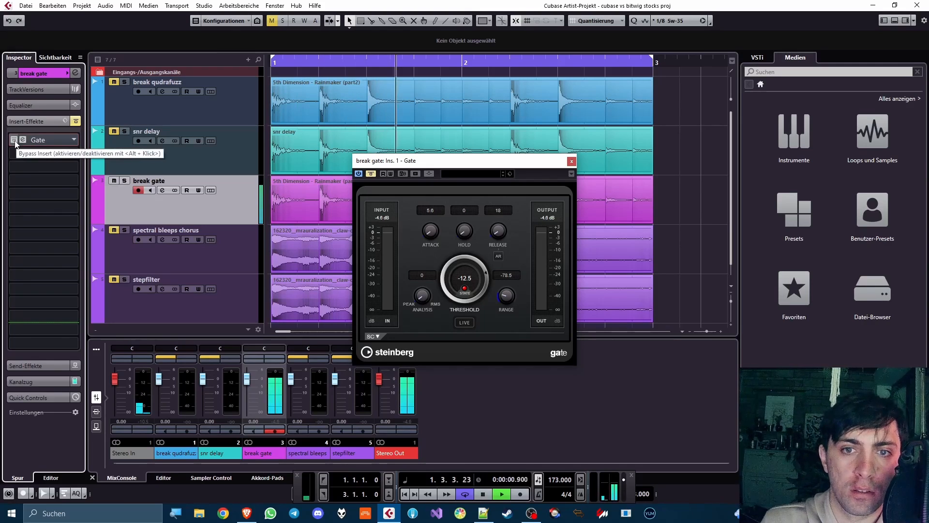
pyautogui.click(14, 139)
pyautogui.press('space')
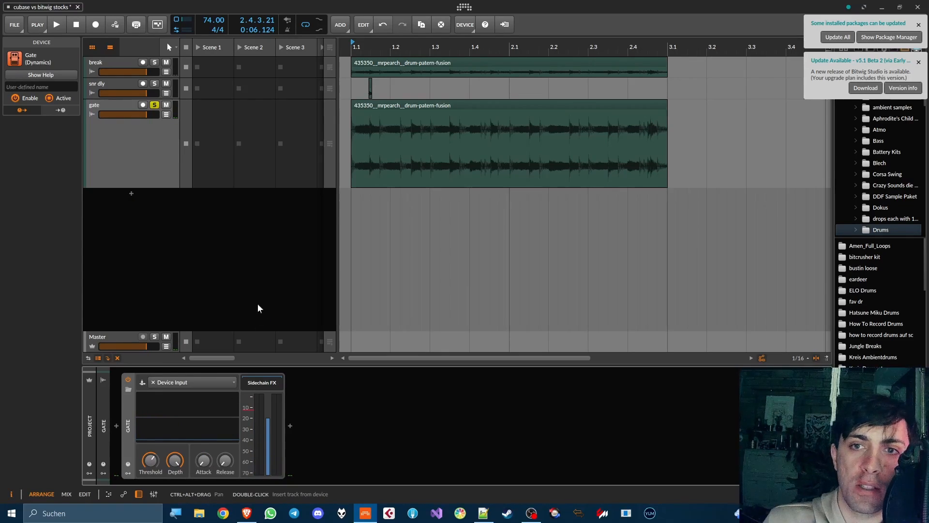
# Step: In Bitwig Studio, play the gate track's drum clip and try Gate attacks of 0.12, 1.05 and 81.3 ms, settling at 19.1 ms
pyautogui.click(500, 105)
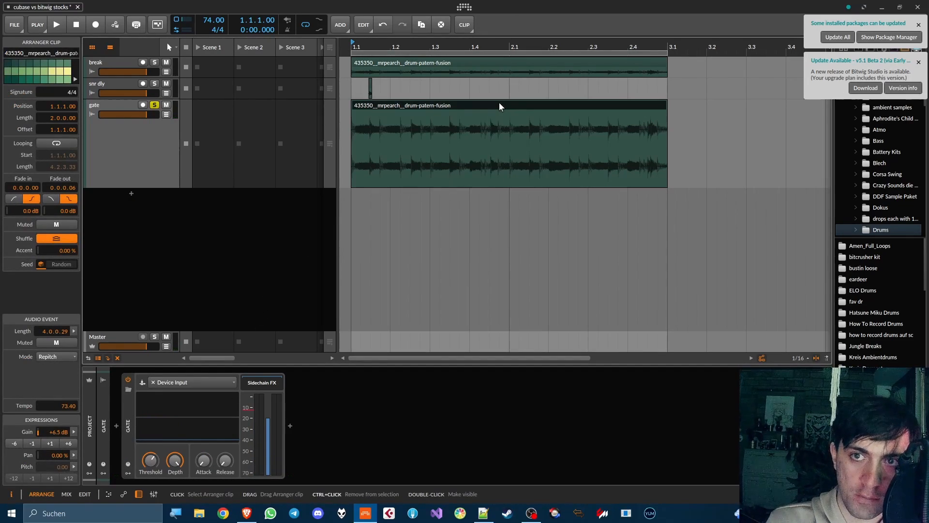
pyautogui.press('space')
pyautogui.moveTo(204, 460); pyautogui.dragTo(203, 442)
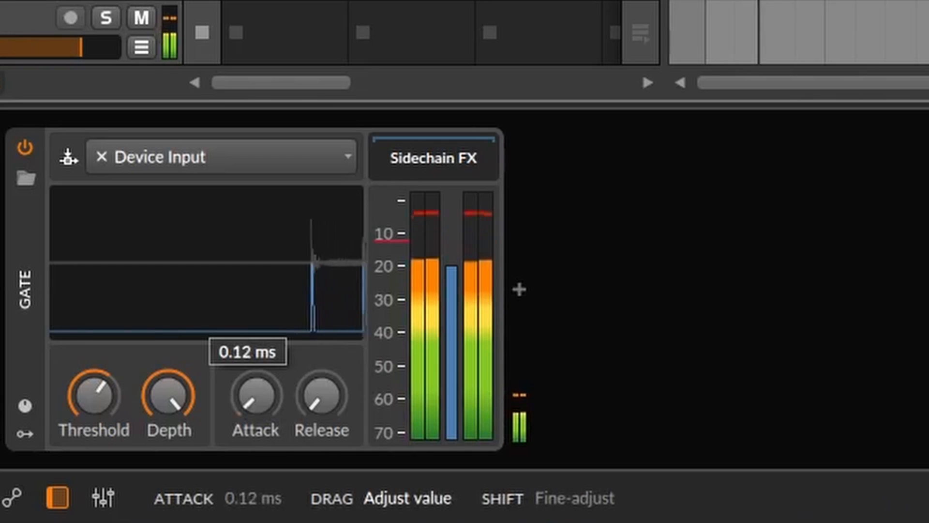
pyautogui.moveTo(256, 394); pyautogui.dragTo(265, 411)
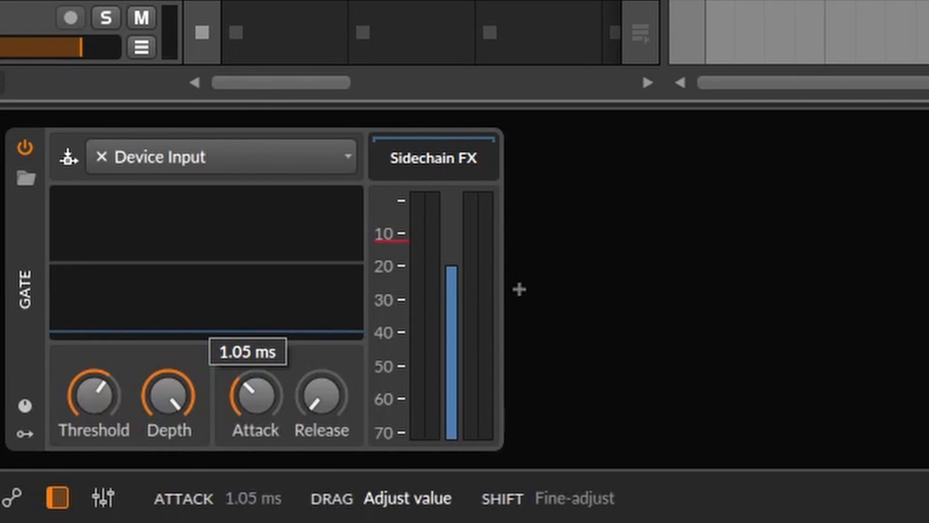
pyautogui.moveTo(255, 394); pyautogui.dragTo(255, 393)
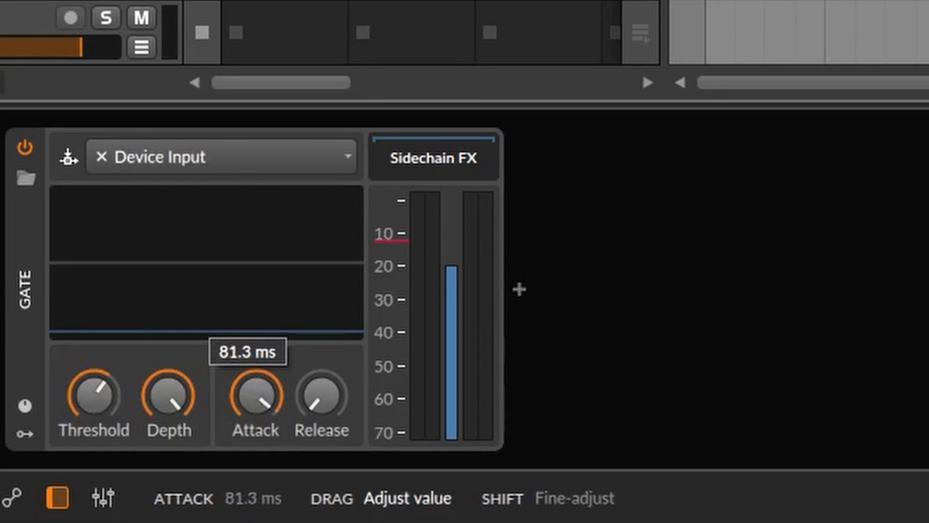
pyautogui.press('space')
pyautogui.moveTo(261, 395); pyautogui.dragTo(261, 392)
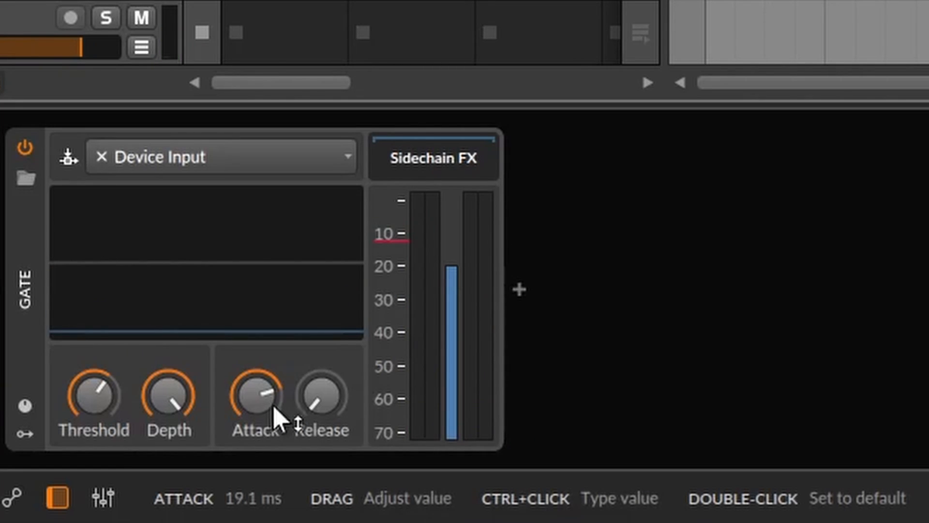
# Step: Insert a Tool device directly before the Gate in the chain and collapse it
pyautogui.click(4, 319)
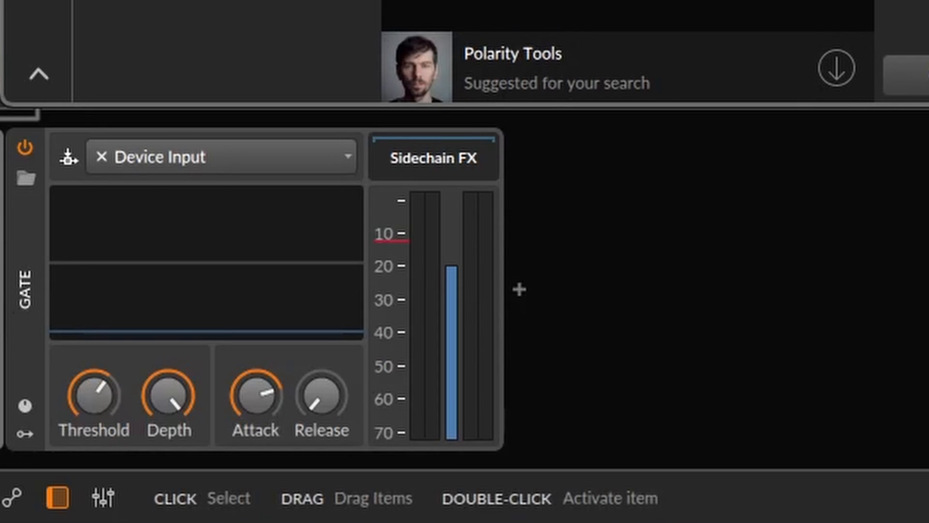
pyautogui.press('Return')
pyautogui.doubleClick(8, 423)
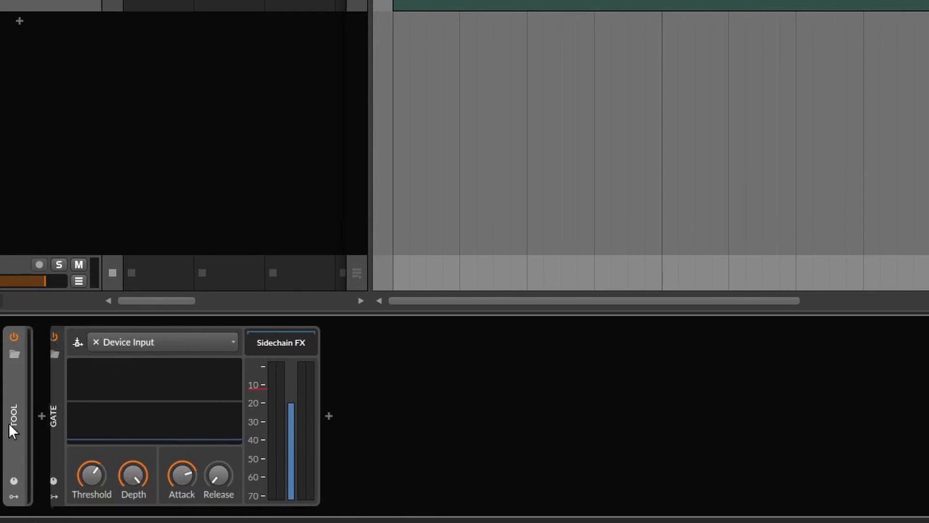
# Step: Add a Time Shift device between Tool and Gate, switch its unit to ms and collapse it
pyautogui.click(34, 415)
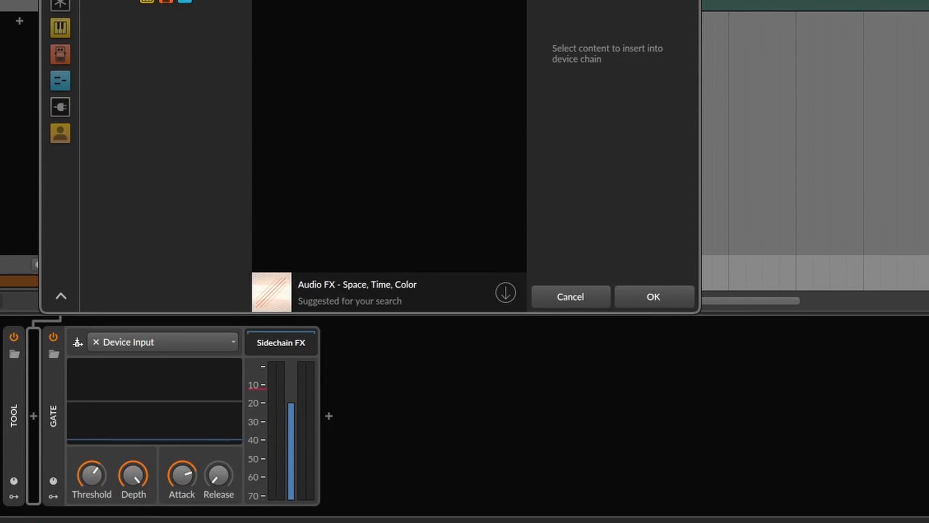
pyautogui.press('Return')
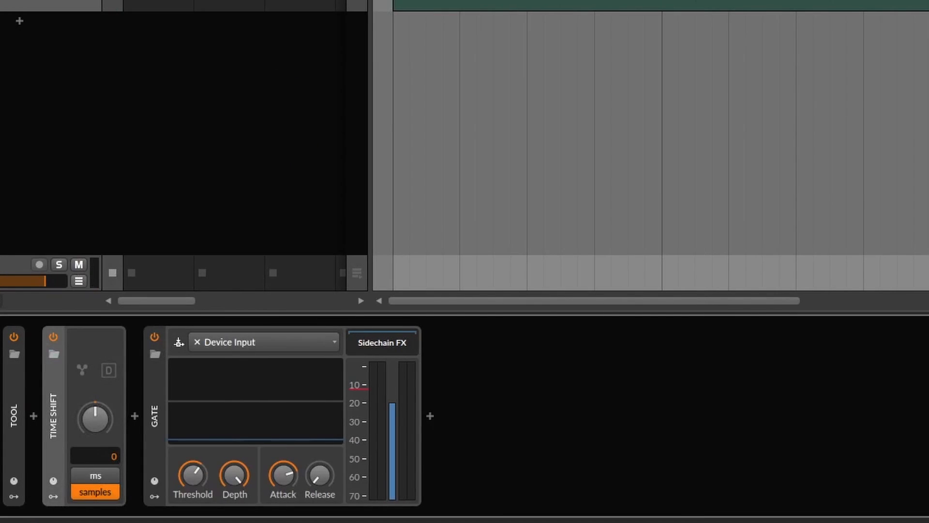
pyautogui.click(95, 475)
pyautogui.click(280, 474)
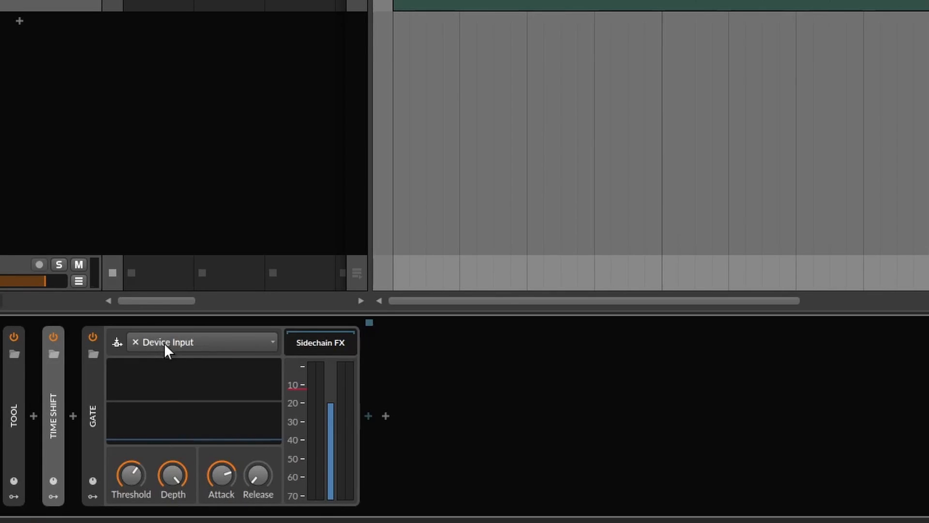
# Step: Set the Gate's sidechain source to the gate track's Time Shift Out
pyautogui.click(164, 343)
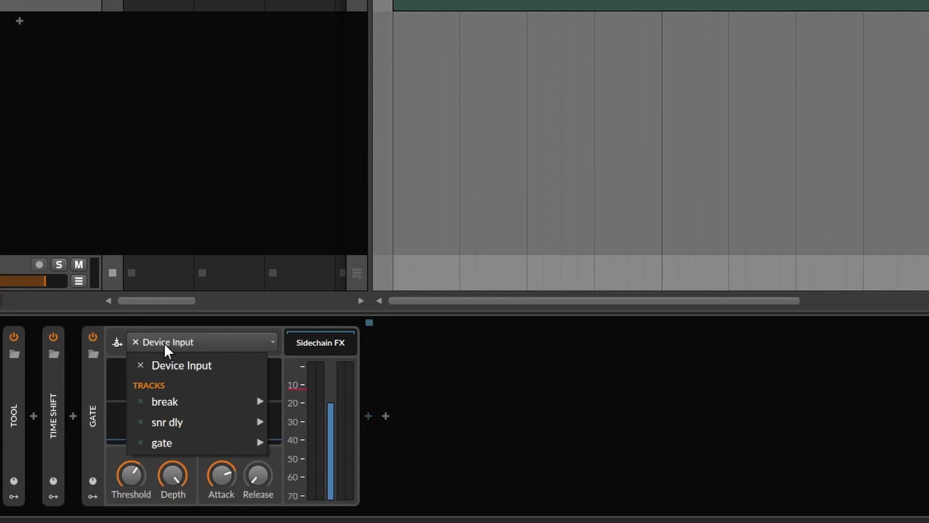
pyautogui.moveTo(193, 443)
pyautogui.click(337, 478)
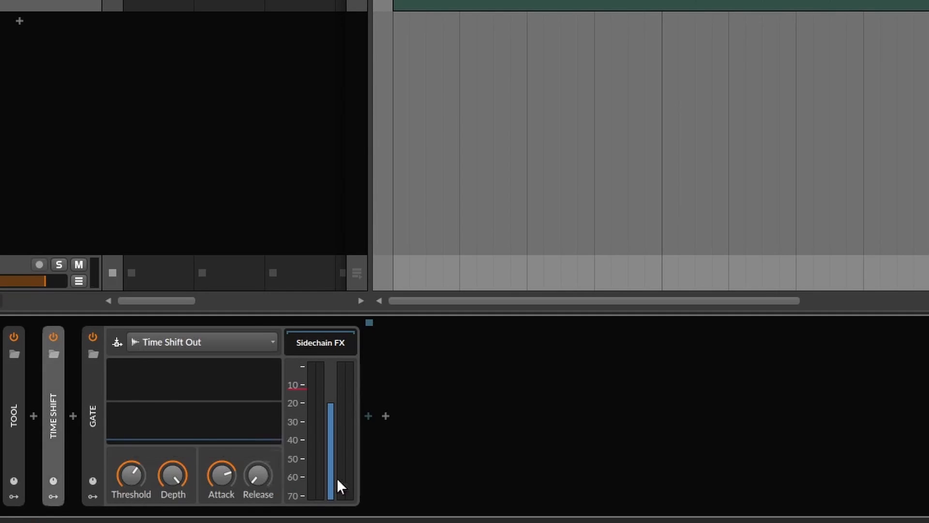
# Step: Insert an Audio Receiver between Time Shift and Gate, with the gate track's Tool Out as its audio source
pyautogui.click(73, 416)
pyautogui.write('audio r')
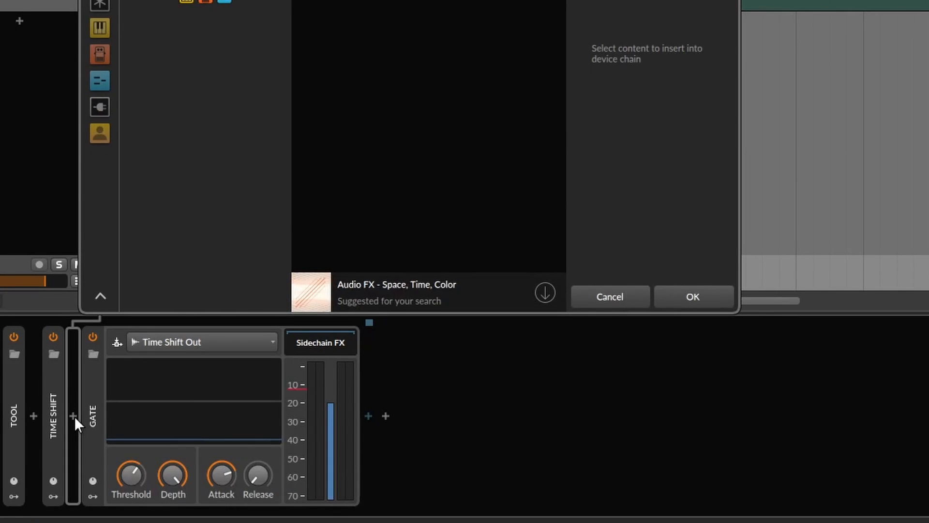
pyautogui.press('Return')
pyautogui.click(153, 358)
pyautogui.moveTo(193, 452)
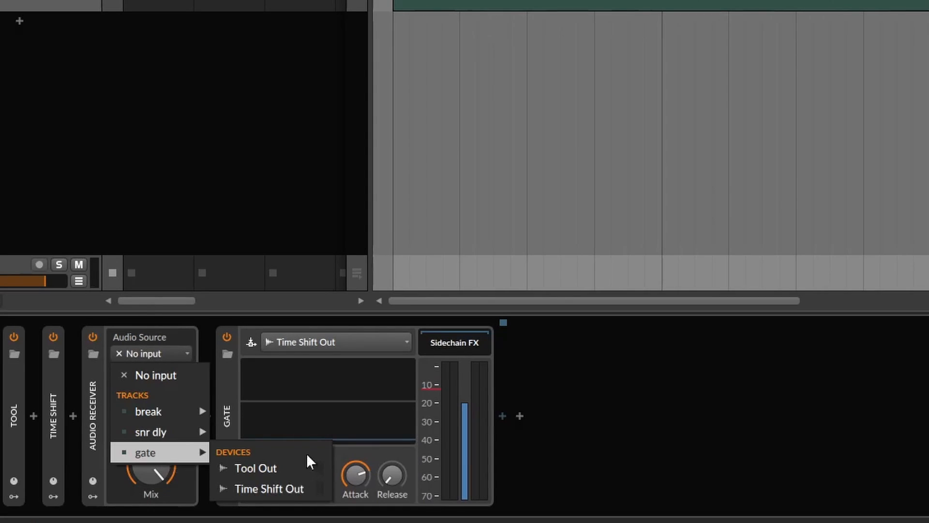
pyautogui.click(274, 467)
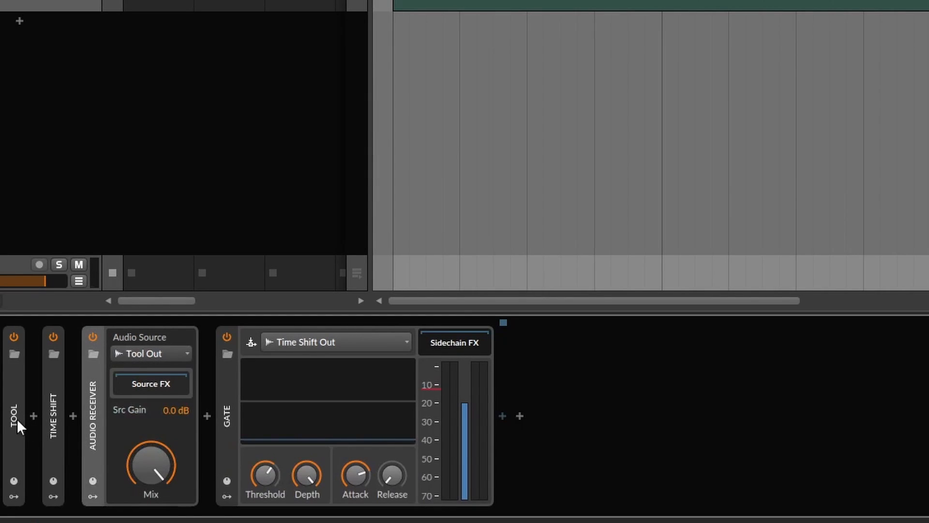
# Step: Collapse the Audio Receiver, lower the Gate's depth during playback, and stop the drum clip
pyautogui.doubleClick(92, 411)
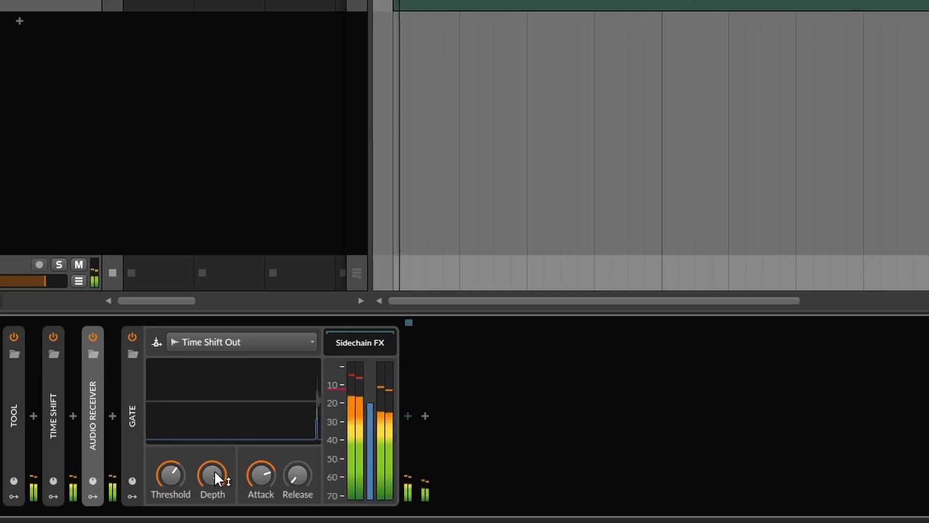
pyautogui.moveTo(214, 477)
pyautogui.mouseDown()
pyautogui.moveTo(214, 503)
pyautogui.moveTo(214, 473)
pyautogui.moveTo(214, 494)
pyautogui.mouseUp()
pyautogui.press('space')
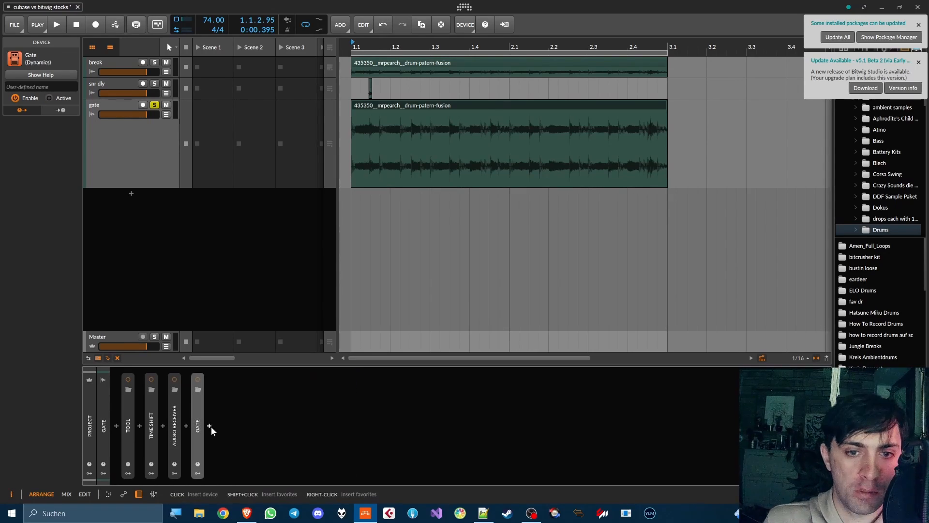
# Step: Search for "khs dy" and add kHs Dynamics after the Gate
pyautogui.click(209, 425)
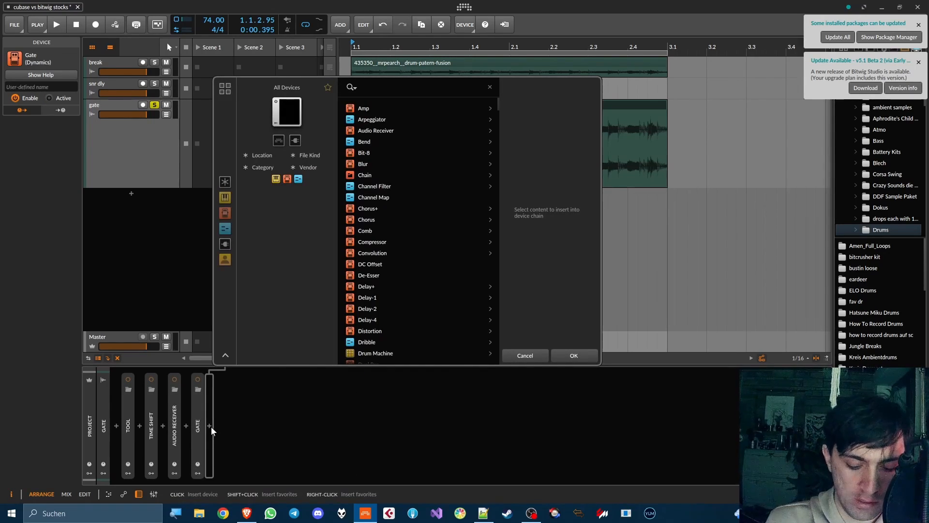
pyautogui.write('khs dy')
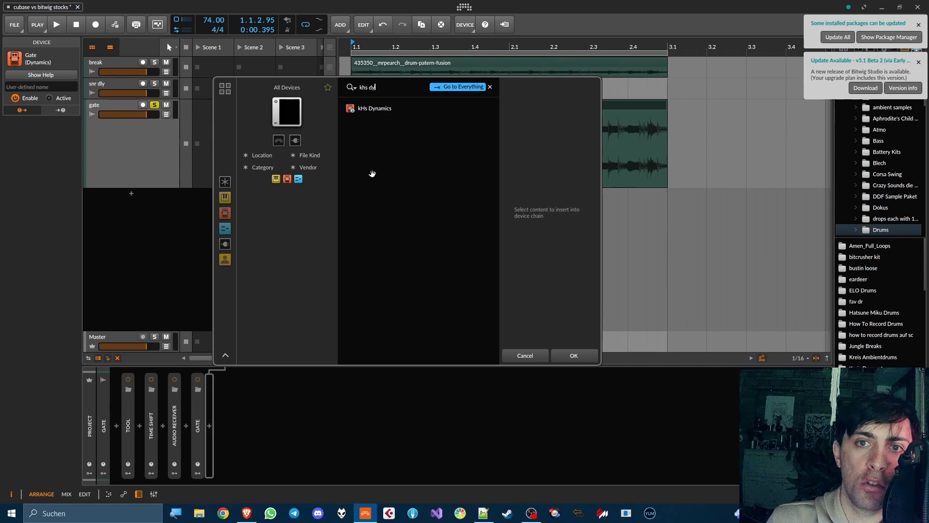
pyautogui.press('Down')
pyautogui.press('Return')
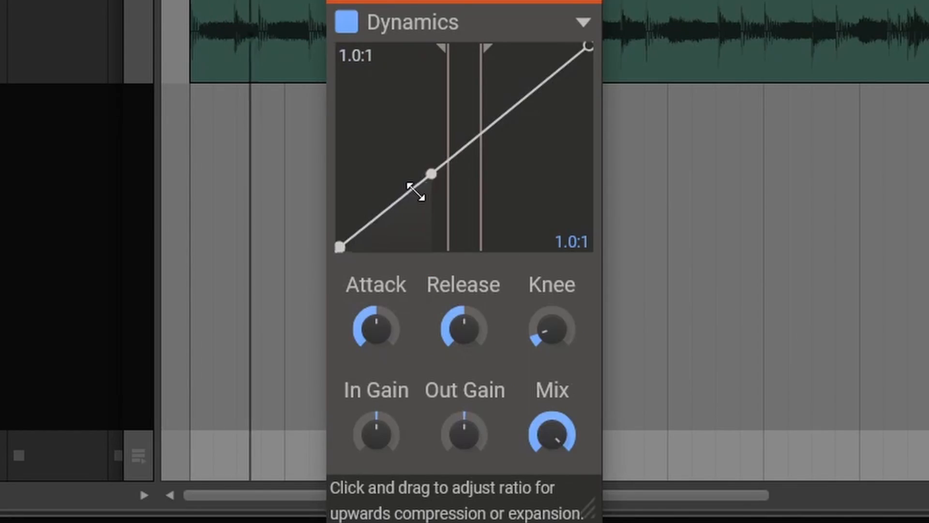
# Step: During playback, set kHs Dynamics' upward ratio to 1:2.7, raise both thresholds, the lower one to -19.5 dB, and increase the knee
pyautogui.moveTo(416, 192); pyautogui.dragTo(429, 232)
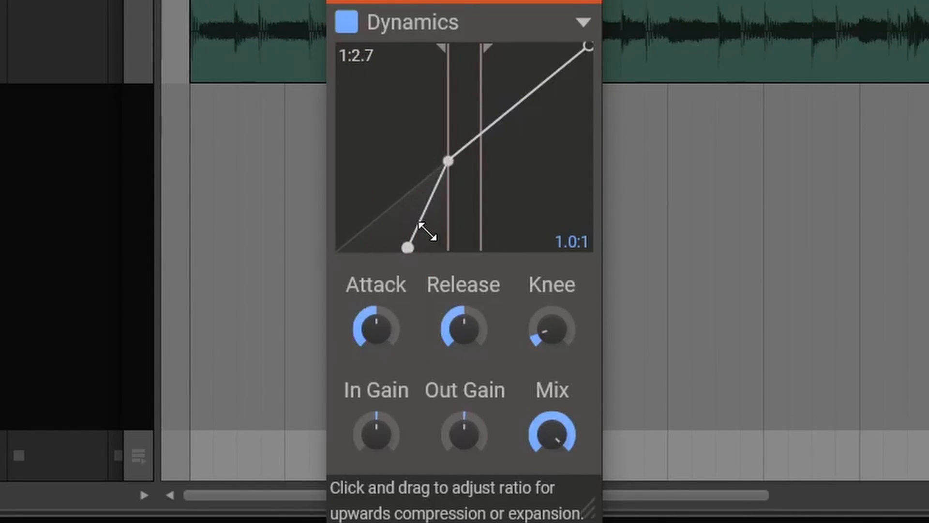
pyautogui.moveTo(480, 119); pyautogui.dragTo(507, 109)
pyautogui.moveTo(446, 103); pyautogui.dragTo(466, 104)
pyautogui.moveTo(558, 333); pyautogui.dragTo(559, 317)
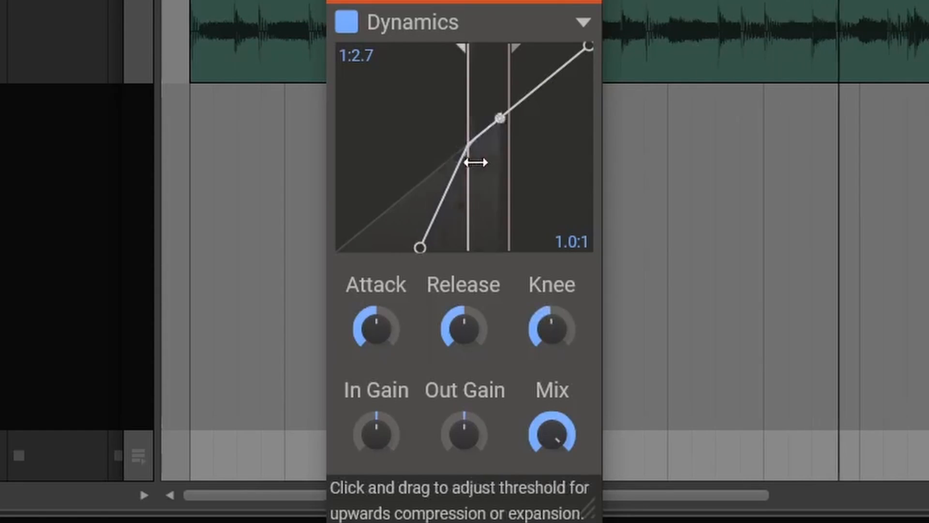
pyautogui.moveTo(468, 118); pyautogui.dragTo(477, 102)
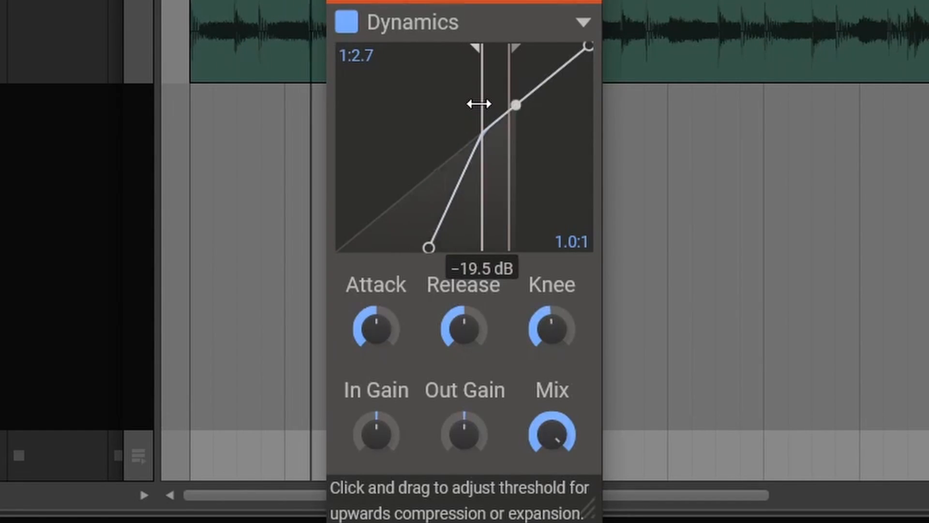
# Step: Shorten the attack, lengthen the release, and refine kHs Dynamics to a ratio of 1:2.4 and a knee of about 12.9 dB
pyautogui.moveTo(457, 193); pyautogui.dragTo(451, 183)
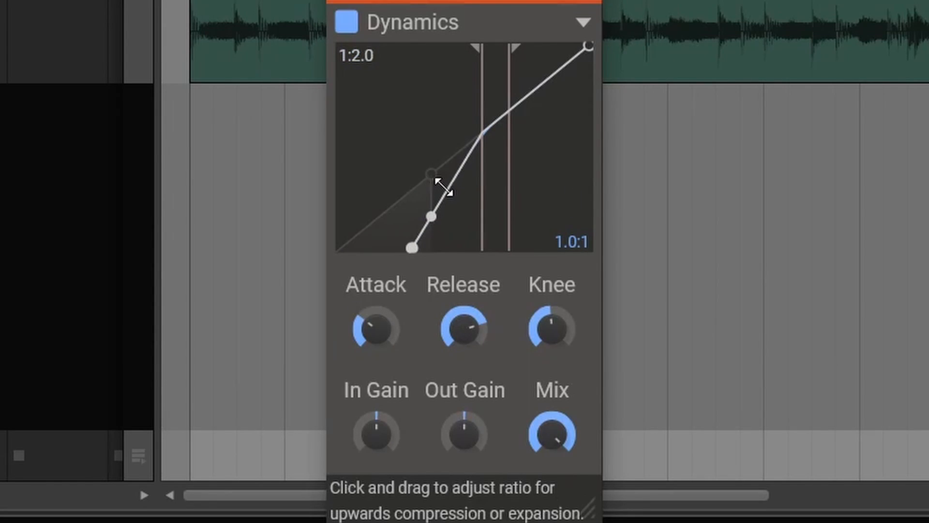
pyautogui.moveTo(444, 196); pyautogui.dragTo(442, 190)
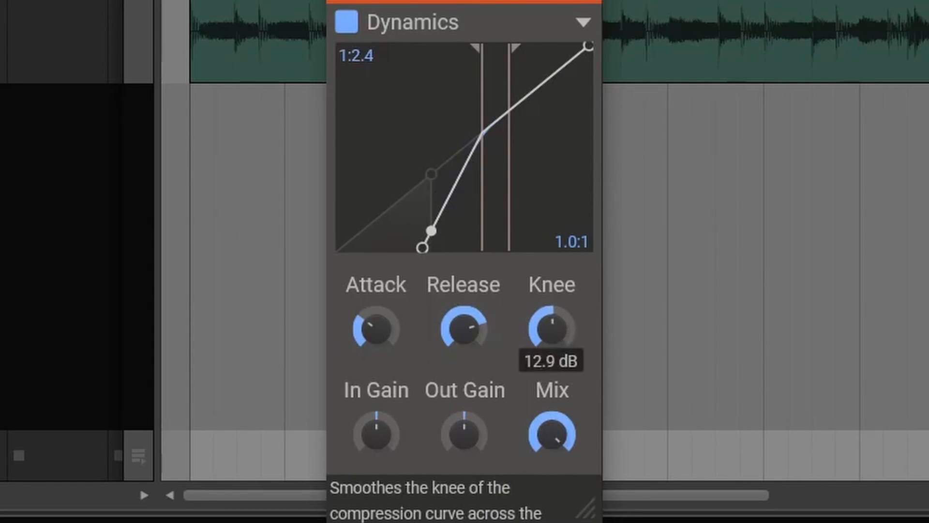
pyautogui.moveTo(552, 329)
pyautogui.mouseDown()
pyautogui.moveTo(553, 402)
pyautogui.moveTo(552, 332)
pyautogui.mouseUp()
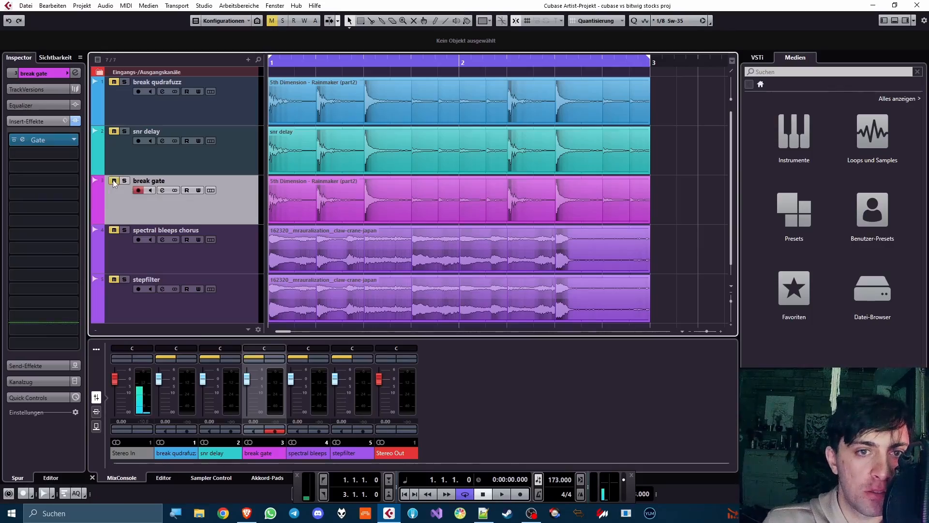
# Step: In Cubase, audition the spectral bleeps chorus track, first alone and then with the break qudrafuzz track unmuted
pyautogui.click(219, 248)
pyautogui.press('space')
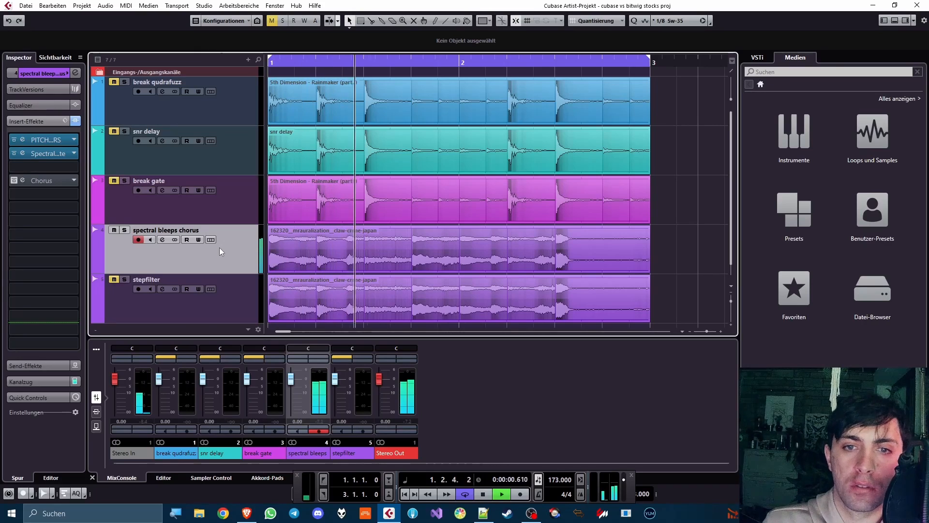
pyautogui.click(115, 82)
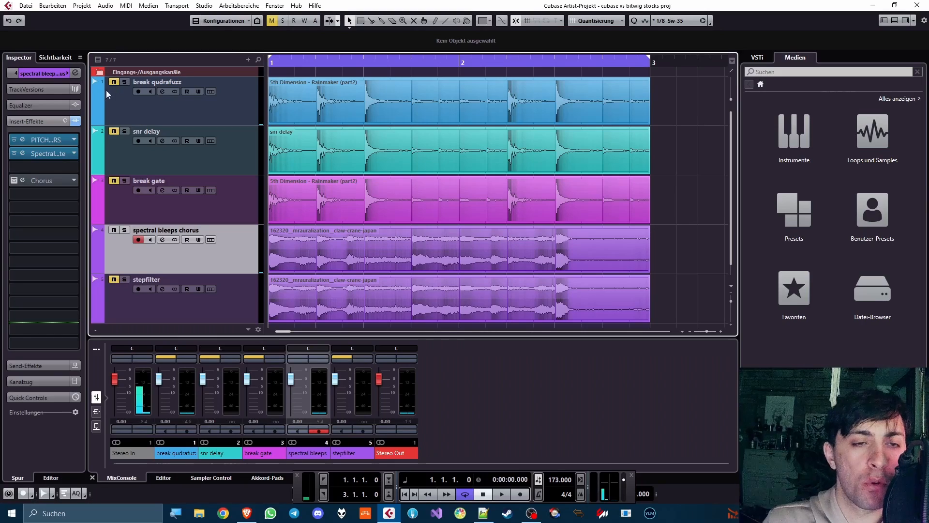
# Step: Activate the track's Chorus and try Width 30 and Rate 4.29 during playback, settling at Rate 3.12, Width 5 and Mix 100
pyautogui.click(18, 181)
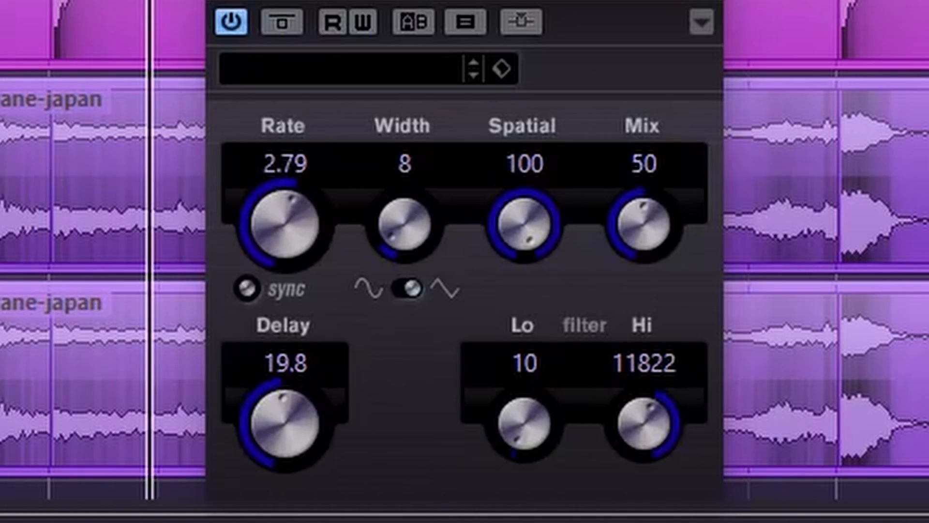
pyautogui.moveTo(402, 223); pyautogui.dragTo(429, 177)
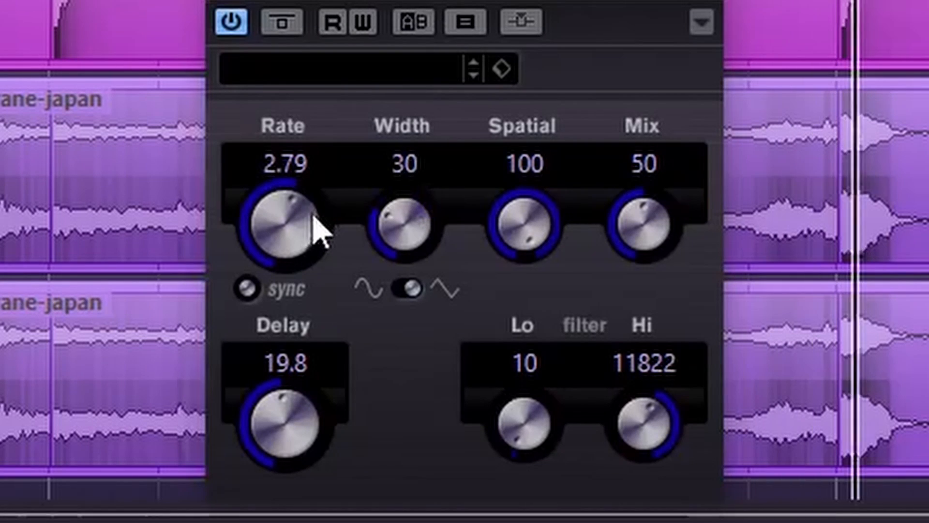
pyautogui.moveTo(311, 216); pyautogui.dragTo(341, 124)
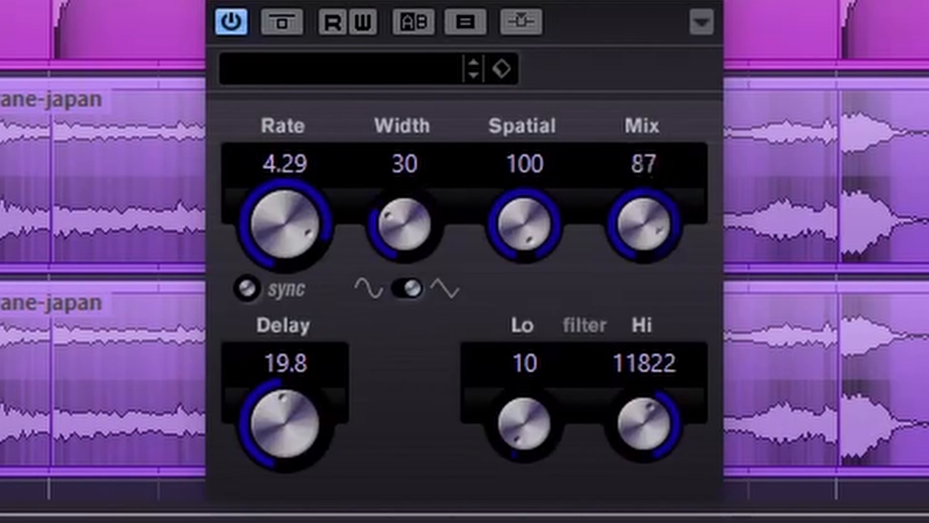
pyautogui.moveTo(306, 216); pyautogui.dragTo(308, 338)
pyautogui.moveTo(394, 224); pyautogui.dragTo(423, 307)
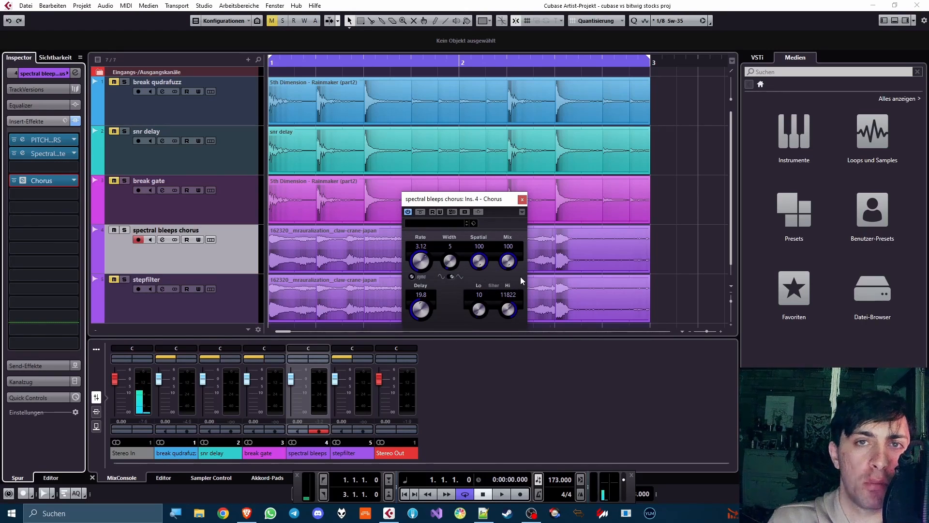
# Step: Switch to Bitwig Studio and dismiss the version update and package update notifications
pyautogui.click(364, 513)
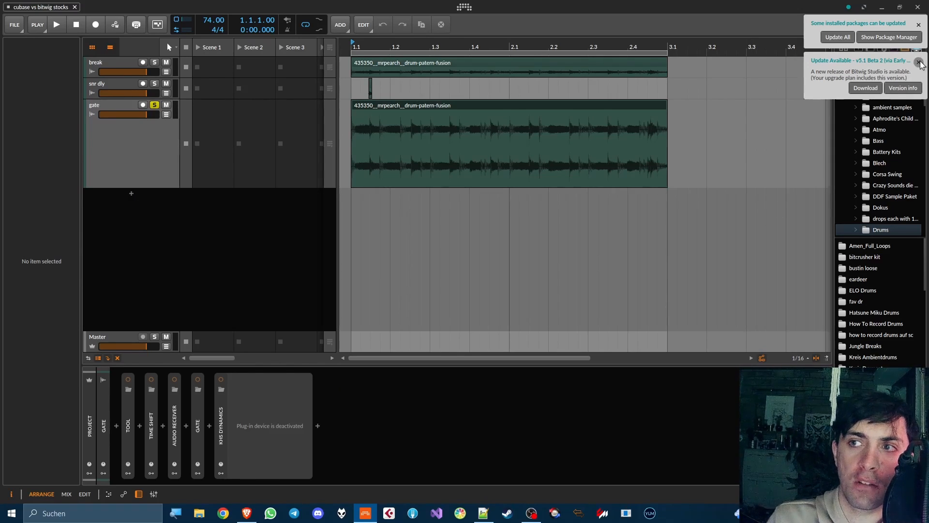
pyautogui.click(919, 63)
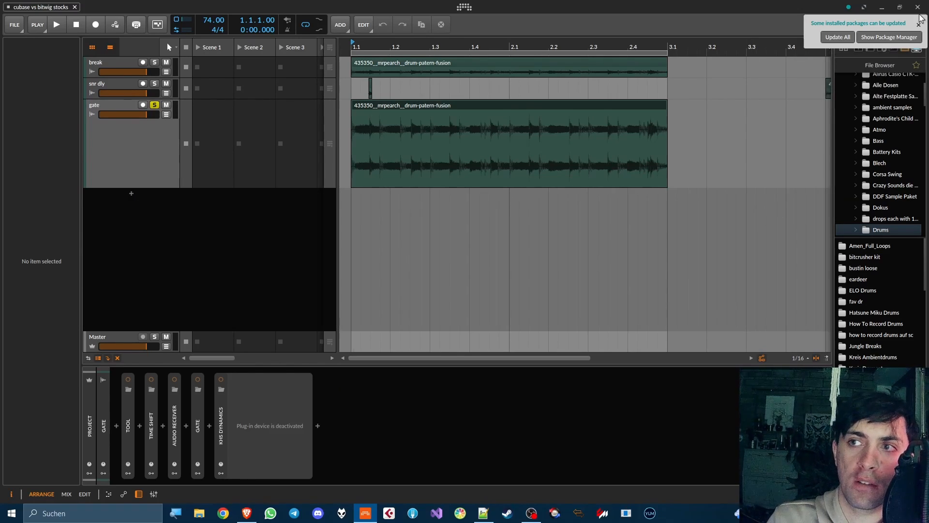
pyautogui.click(917, 24)
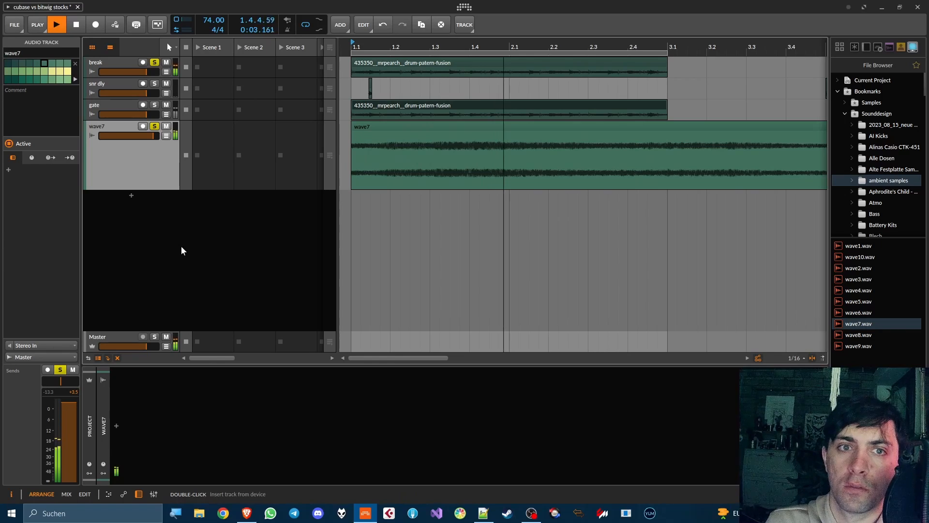
# Step: Stop playback and insert a Chorus+ device on the wave7 track
pyautogui.press('space')
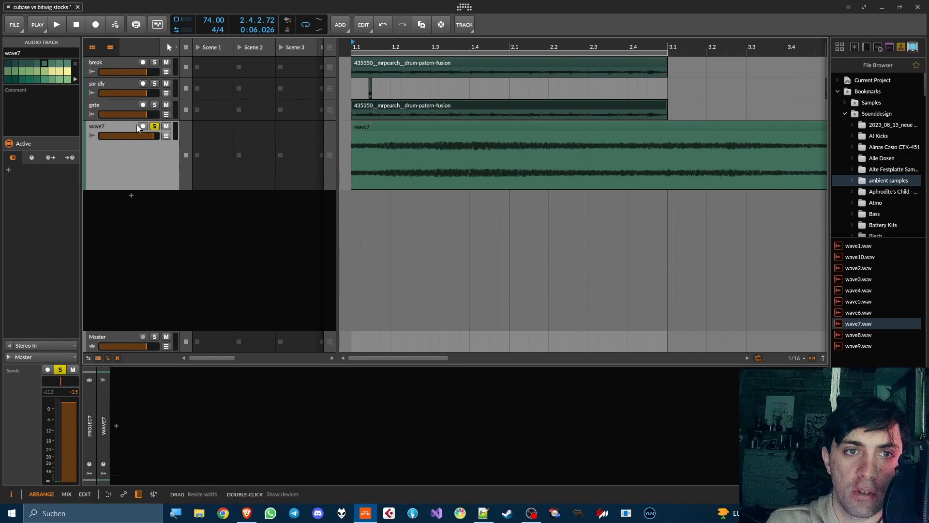
pyautogui.click(116, 426)
pyautogui.write('chorus')
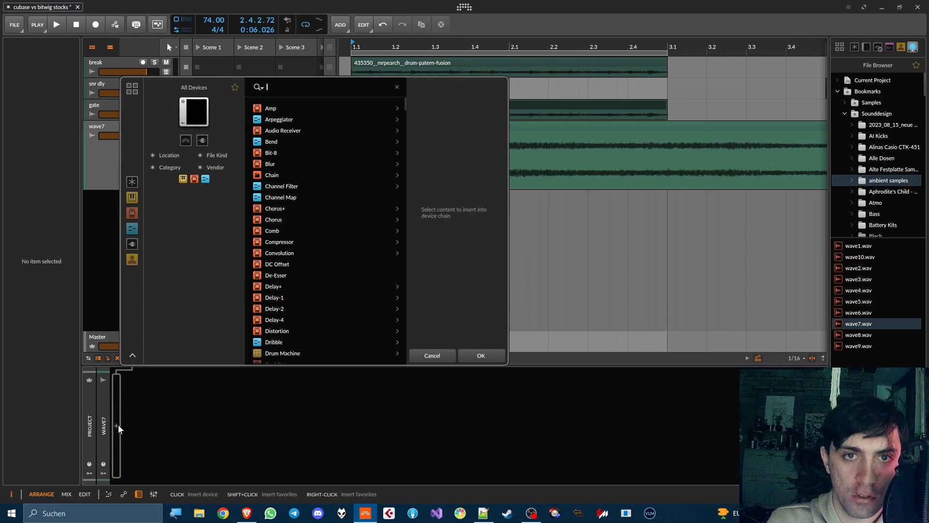
pyautogui.press('Down')
pyautogui.press('Return')
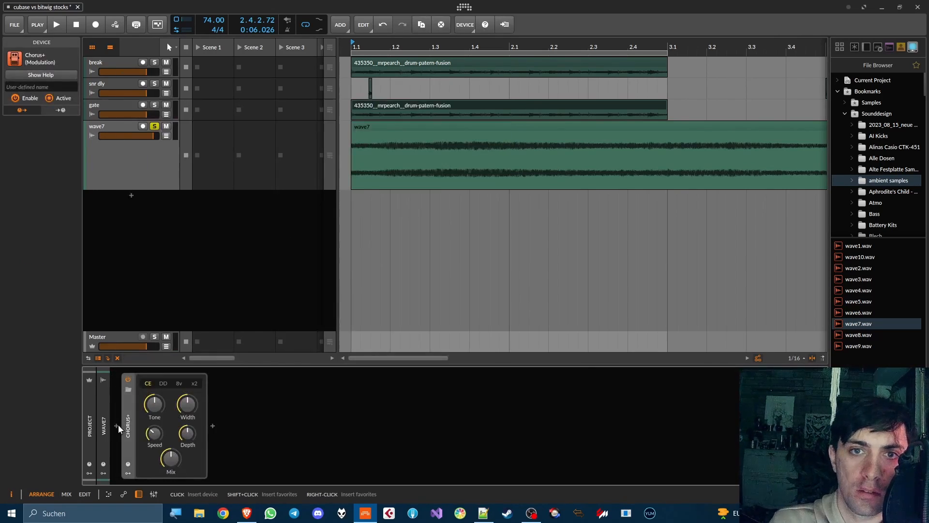
# Step: During playback, raise Chorus+'s Tone to 75 %, bring Mix to full, and increase Speed, Width and Depth
pyautogui.moveTo(253, 224); pyautogui.dragTo(253, 198)
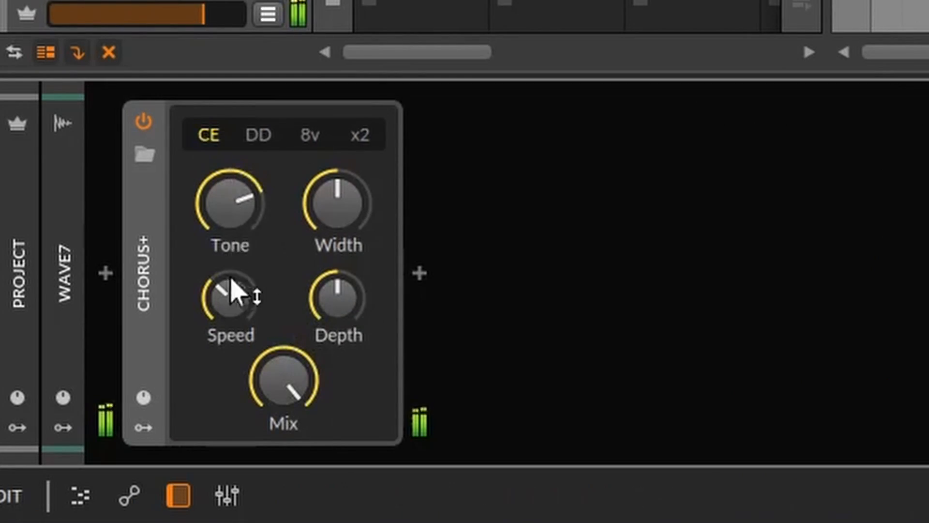
pyautogui.moveTo(234, 290); pyautogui.dragTo(234, 265)
pyautogui.moveTo(325, 295); pyautogui.dragTo(329, 290)
pyautogui.moveTo(333, 208); pyautogui.dragTo(333, 186)
pyautogui.moveTo(333, 297); pyautogui.dragTo(332, 293)
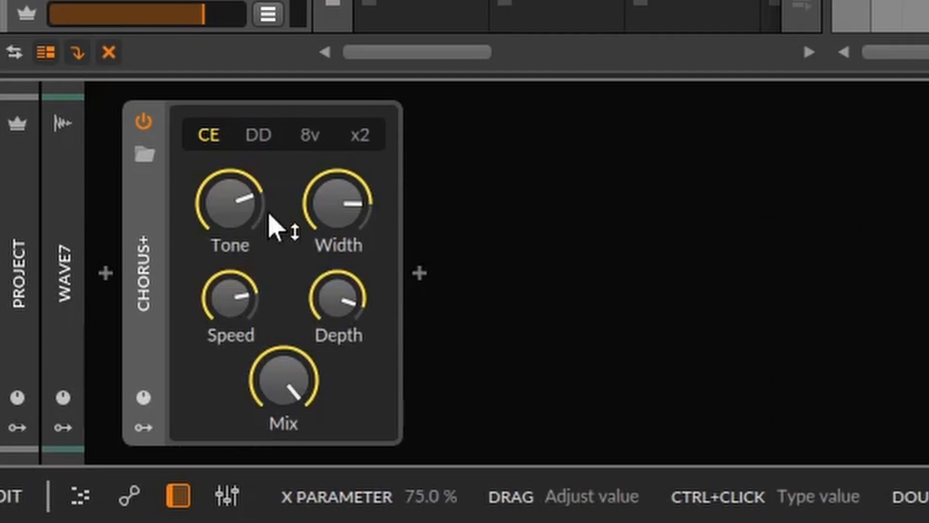
# Step: Lower Chorus+'s Tone to 70.5 %, switch it to DD mode, and reduce Time, Balance and Depth during playback, with Depth at about 22.5 %
pyautogui.moveTo(269, 216); pyautogui.dragTo(284, 202)
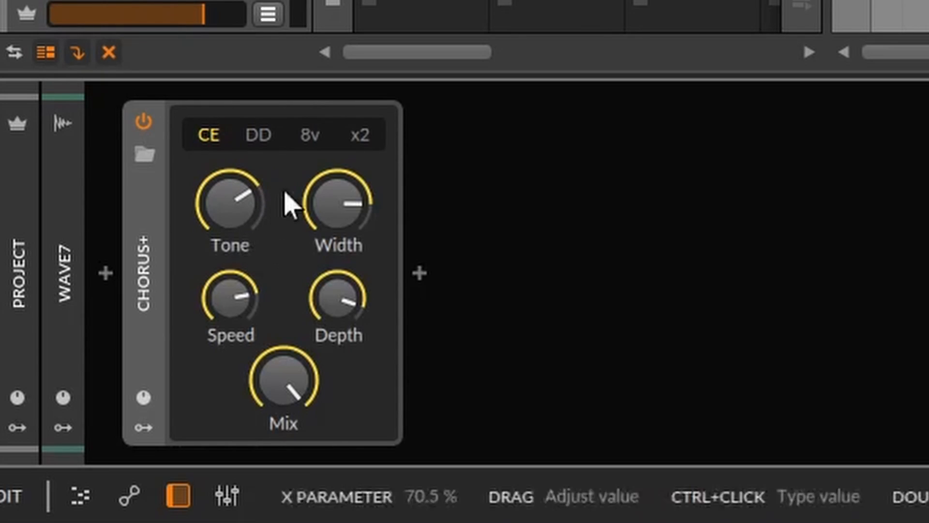
pyautogui.click(259, 137)
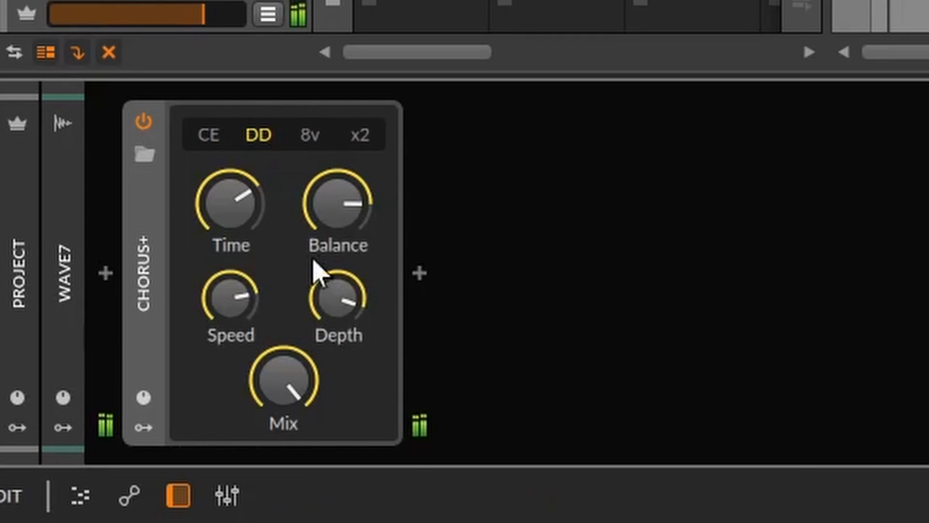
pyautogui.moveTo(242, 215)
pyautogui.mouseDown()
pyautogui.moveTo(242, 184)
pyautogui.moveTo(242, 230)
pyautogui.mouseUp()
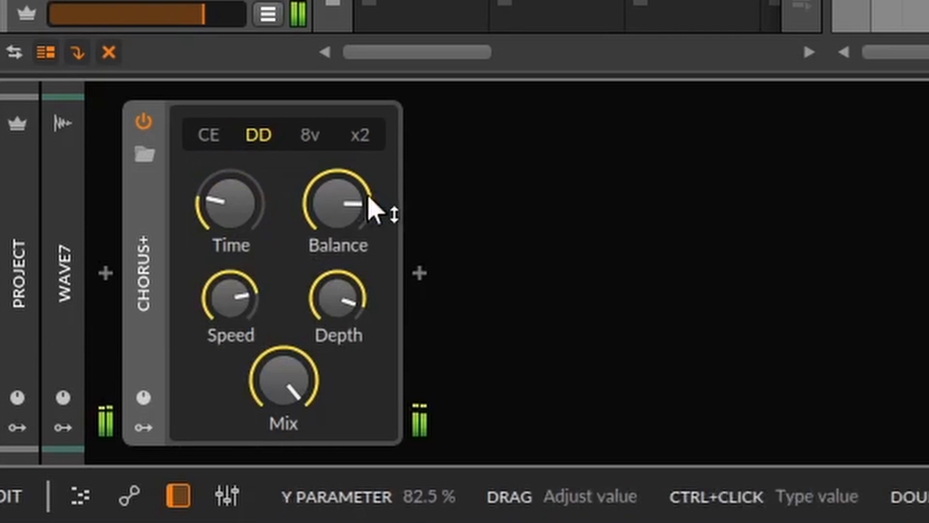
pyautogui.moveTo(373, 207); pyautogui.dragTo(373, 227)
pyautogui.moveTo(256, 313); pyautogui.dragTo(255, 330)
pyautogui.moveTo(338, 292); pyautogui.dragTo(338, 348)
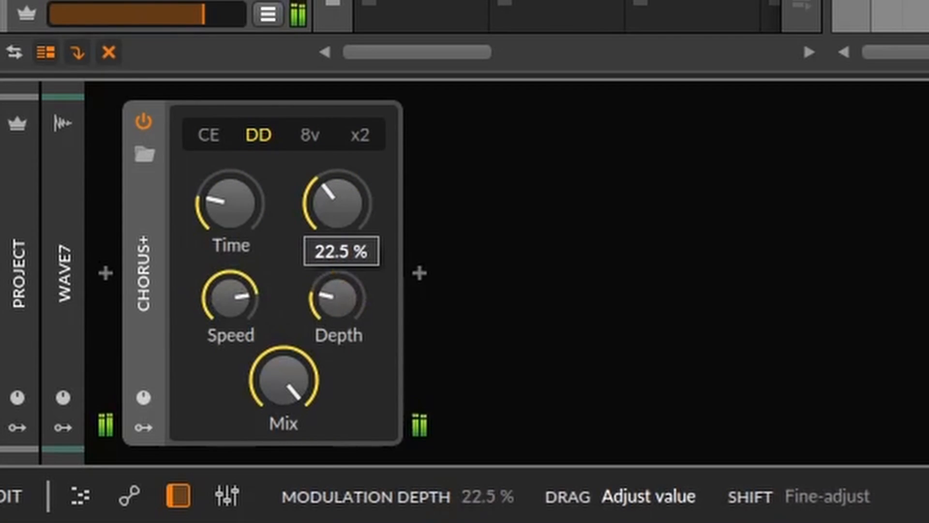
# Step: Switch Chorus+ to 8v mode and audition different modulation settings, varying Speed, Depth and the two upper parameters during playback
pyautogui.click(310, 136)
pyautogui.moveTo(231, 204); pyautogui.dragTo(231, 182)
pyautogui.moveTo(322, 265); pyautogui.dragTo(321, 295)
pyautogui.moveTo(249, 291); pyautogui.dragTo(249, 259)
pyautogui.moveTo(325, 240)
pyautogui.mouseDown()
pyautogui.moveTo(324, 218)
pyautogui.moveTo(325, 239)
pyautogui.mouseUp()
pyautogui.moveTo(231, 212)
pyautogui.mouseDown()
pyautogui.moveTo(232, 186)
pyautogui.moveTo(231, 227)
pyautogui.moveTo(231, 206)
pyautogui.mouseUp()
pyautogui.moveTo(323, 304); pyautogui.dragTo(324, 259)
# Step: Switch Chorus+ to x2 mode and audition it during playback with a lower Time and Speed, varying Width and Depth
pyautogui.click(362, 134)
pyautogui.moveTo(249, 193); pyautogui.dragTo(248, 215)
pyautogui.moveTo(230, 296); pyautogui.dragTo(230, 320)
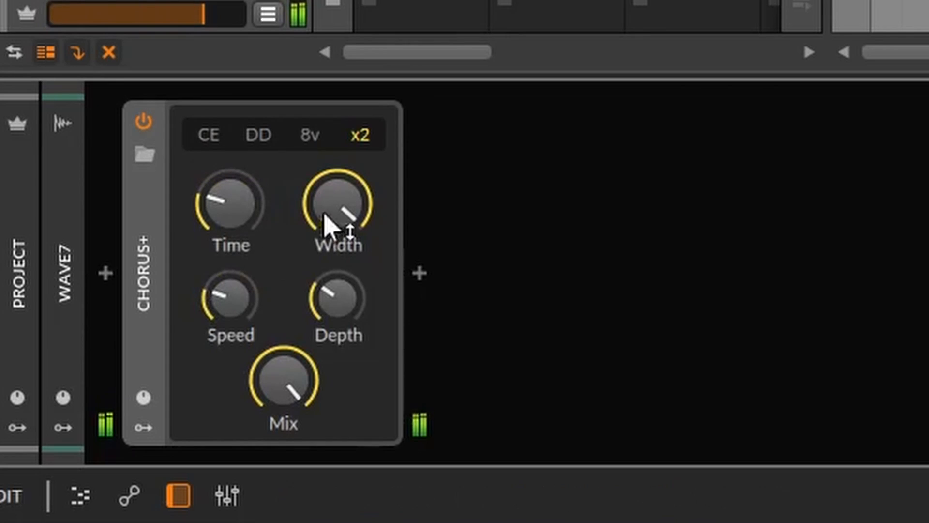
pyautogui.moveTo(332, 207)
pyautogui.mouseDown()
pyautogui.moveTo(332, 232)
pyautogui.moveTo(331, 215)
pyautogui.mouseUp()
pyautogui.moveTo(334, 324); pyautogui.dragTo(334, 290)
pyautogui.moveTo(230, 203); pyautogui.dragTo(230, 186)
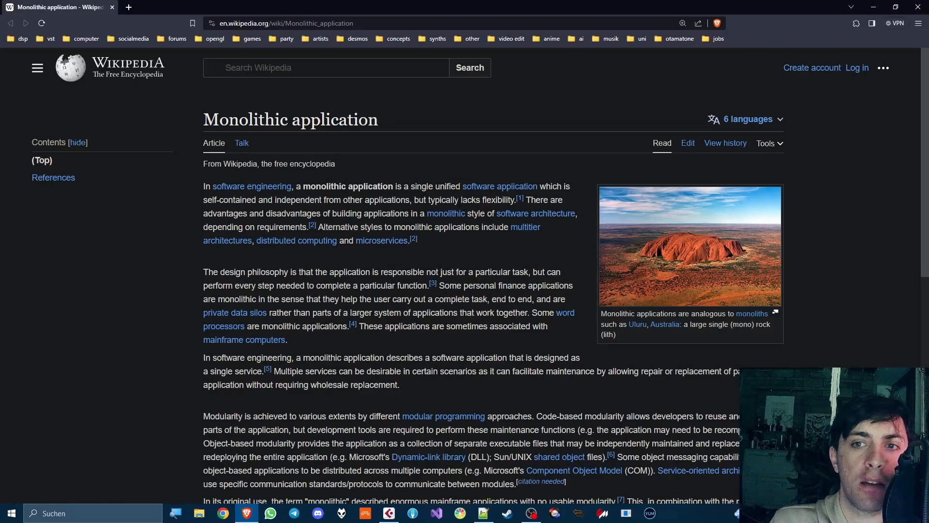
# Step: Point out the passage on lacking flexibility in Wikipedia's Monolithic application article
pyautogui.moveTo(460, 200); pyautogui.dragTo(497, 200)
pyautogui.click(514, 201)
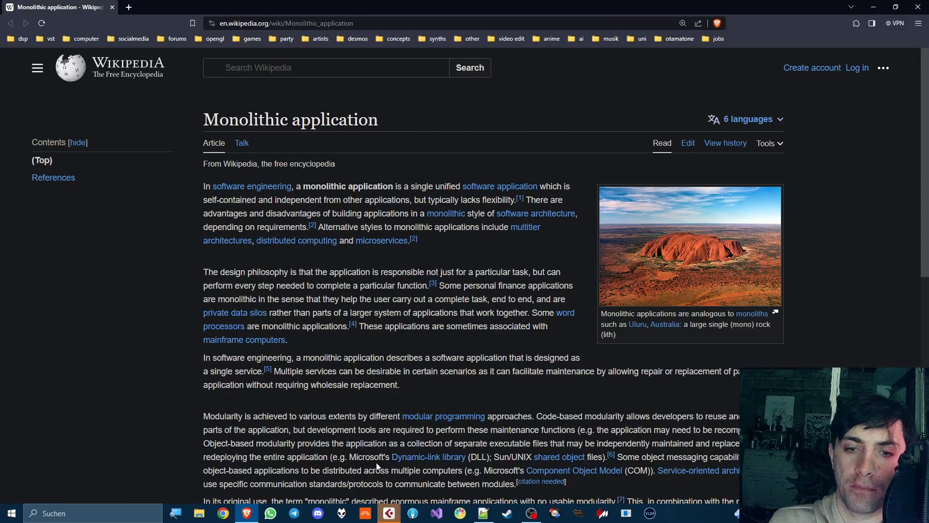
# Step: Switch to Cubase, open the stepfilter track's StepFilter, and sweep its filter type to high-pass and back to low-pass during playback
pyautogui.click(389, 513)
pyautogui.click(49, 141)
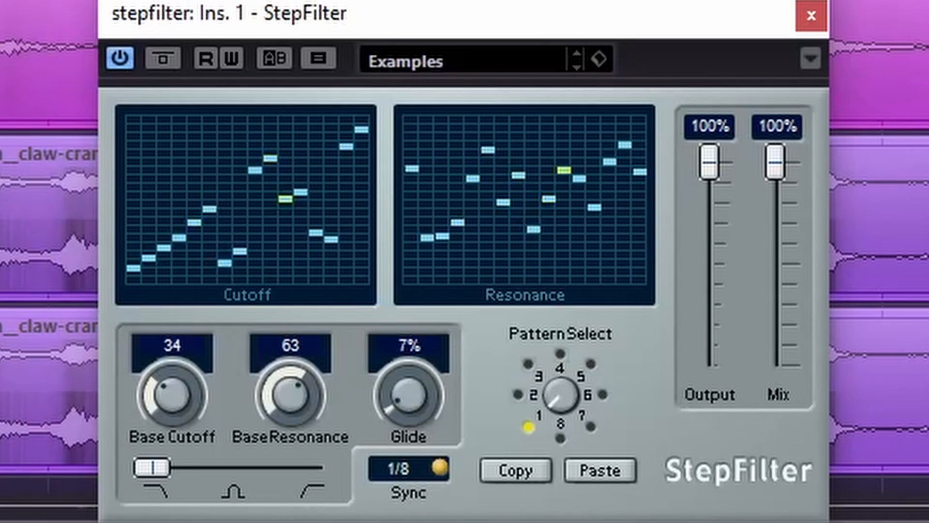
pyautogui.press('space')
pyautogui.moveTo(155, 472); pyautogui.dragTo(317, 467)
pyautogui.moveTo(383, 463); pyautogui.dragTo(153, 467)
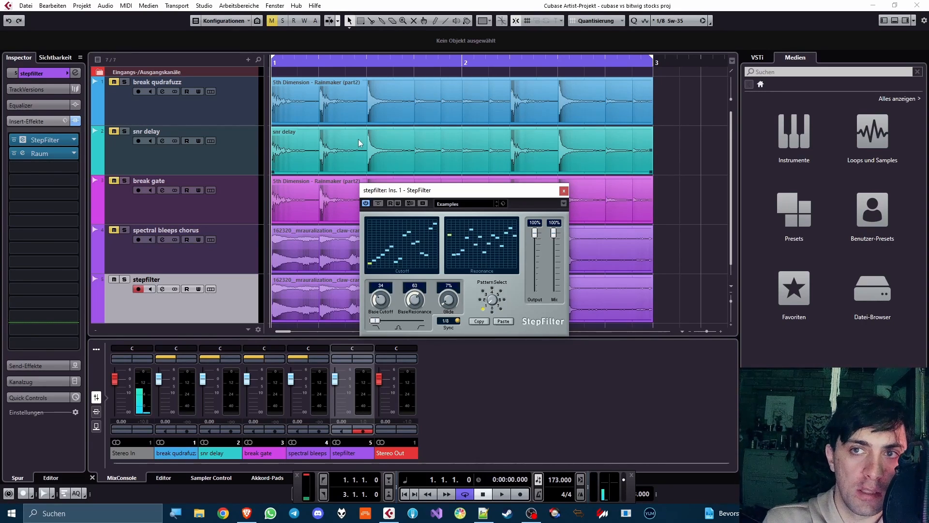
pyautogui.scroll(2, 440, 72)
pyautogui.click(437, 91)
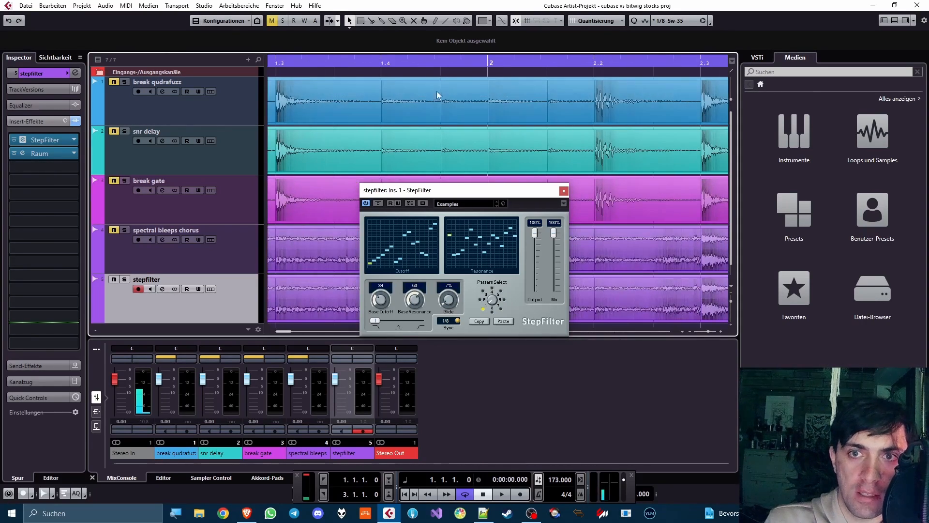
pyautogui.click(672, 19)
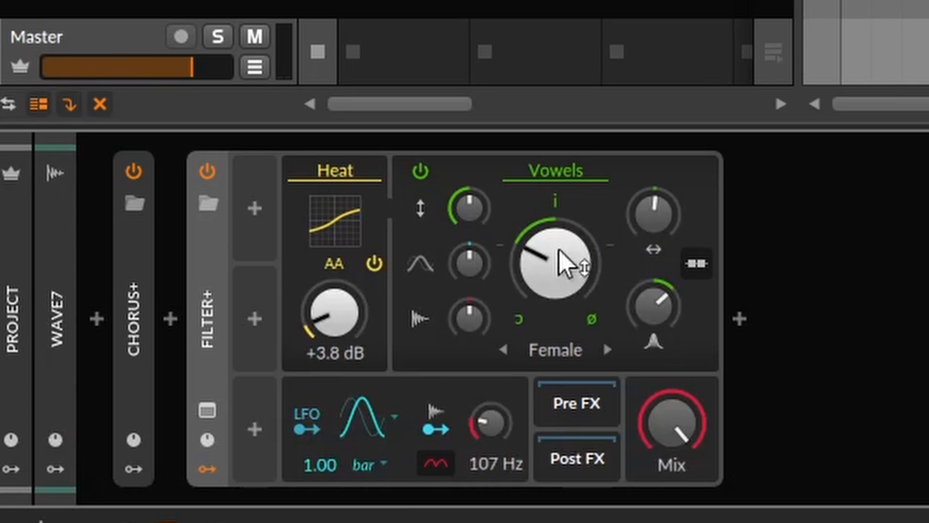
# Step: In Bitwig's Filter+, raise the main Vowels control and lower its ↔ amount, and add a Steps modulator with its editor expanded
pyautogui.moveTo(561, 273); pyautogui.dragTo(561, 138)
pyautogui.moveTo(651, 213); pyautogui.dragTo(632, 237)
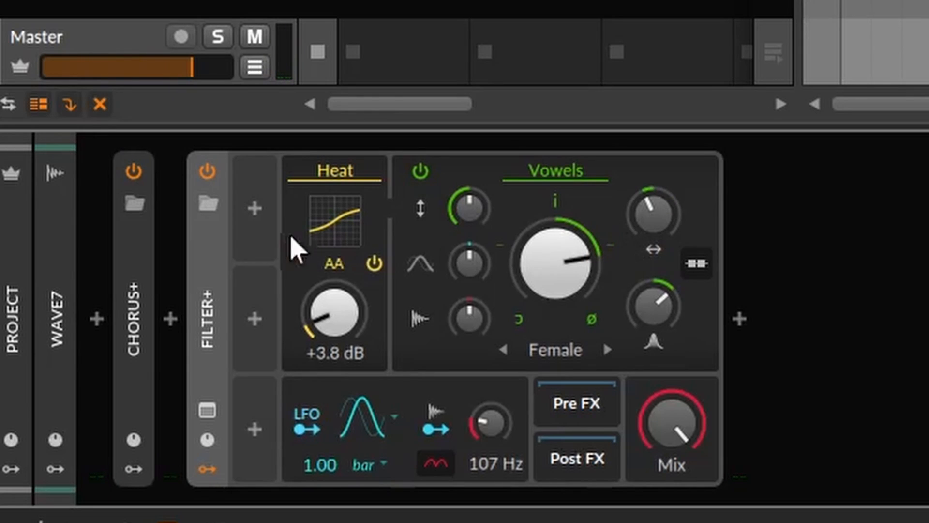
pyautogui.click(258, 220)
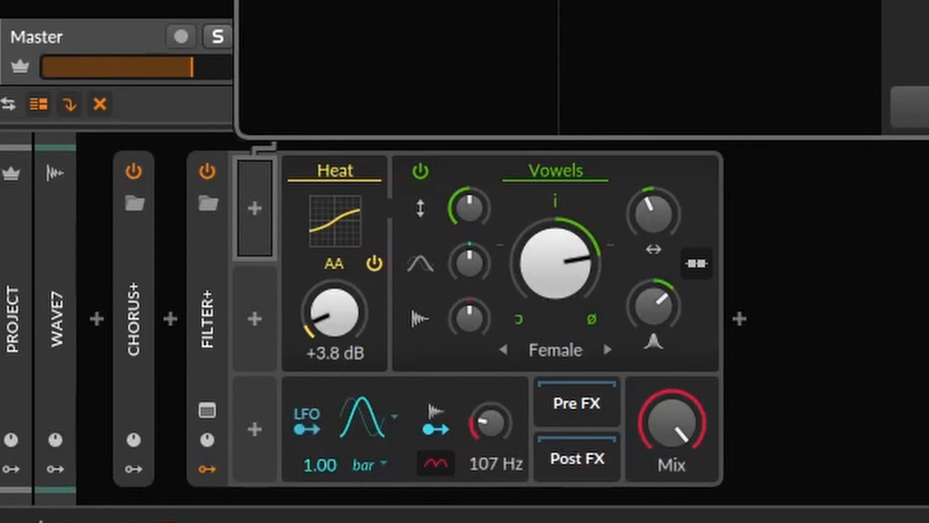
pyautogui.press('Return')
pyautogui.click(293, 208)
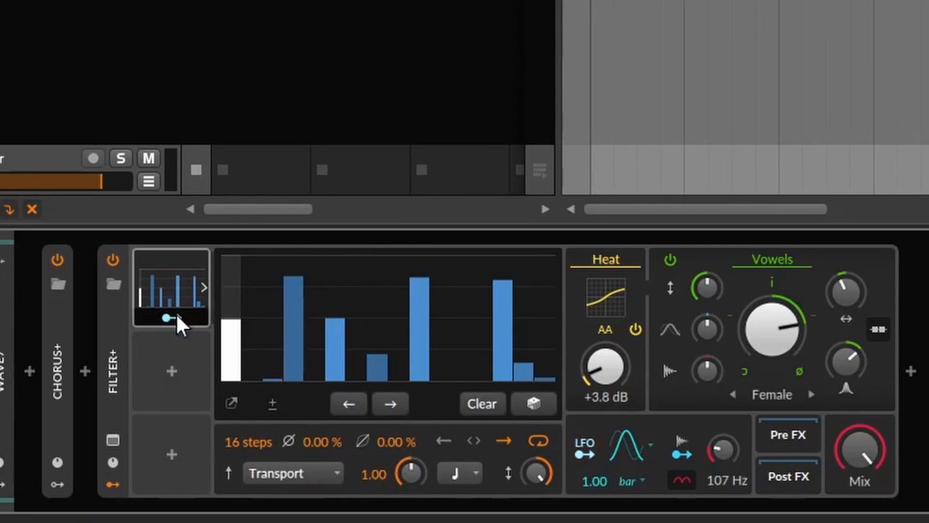
# Step: Map the Steps modulator positively to the main Vowels control and the filter's two side parameters, and start playback
pyautogui.click(175, 313)
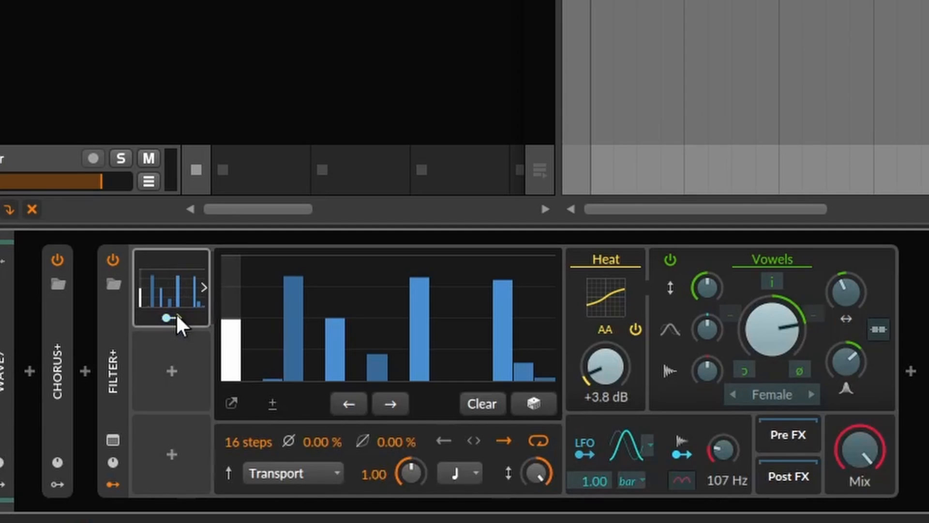
pyautogui.moveTo(773, 329); pyautogui.dragTo(773, 312)
pyautogui.moveTo(844, 292); pyautogui.dragTo(845, 285)
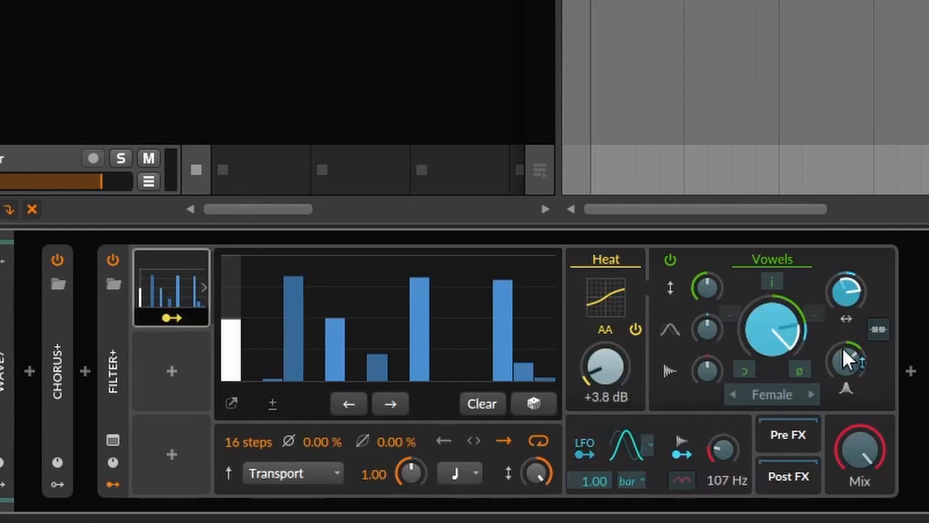
pyautogui.moveTo(848, 356); pyautogui.dragTo(848, 345)
pyautogui.press('space')
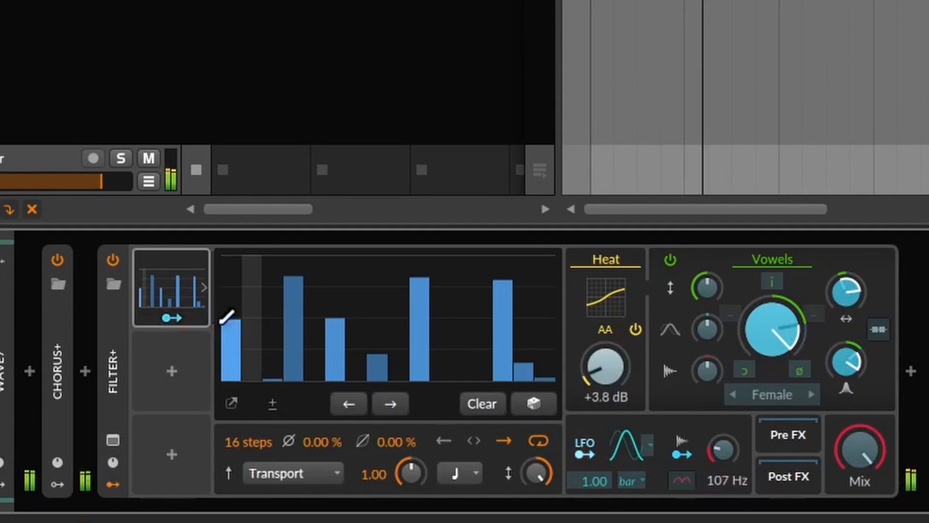
pyautogui.click(173, 318)
# Step: Try the Steps modulator with 64 steps, stop playback, and reduce the pattern to 8 steps
pyautogui.moveTo(406, 475); pyautogui.dragTo(407, 501)
pyautogui.moveTo(248, 442); pyautogui.dragTo(244, 340)
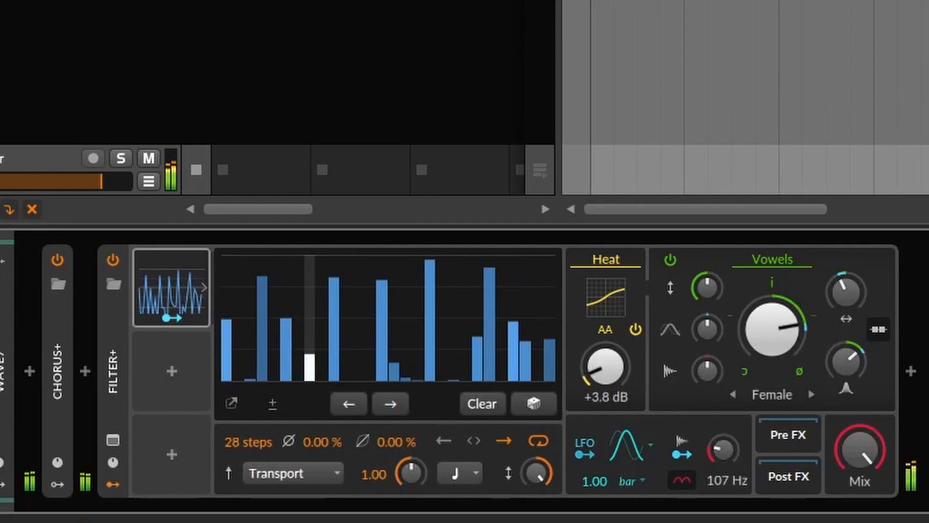
pyautogui.press('space')
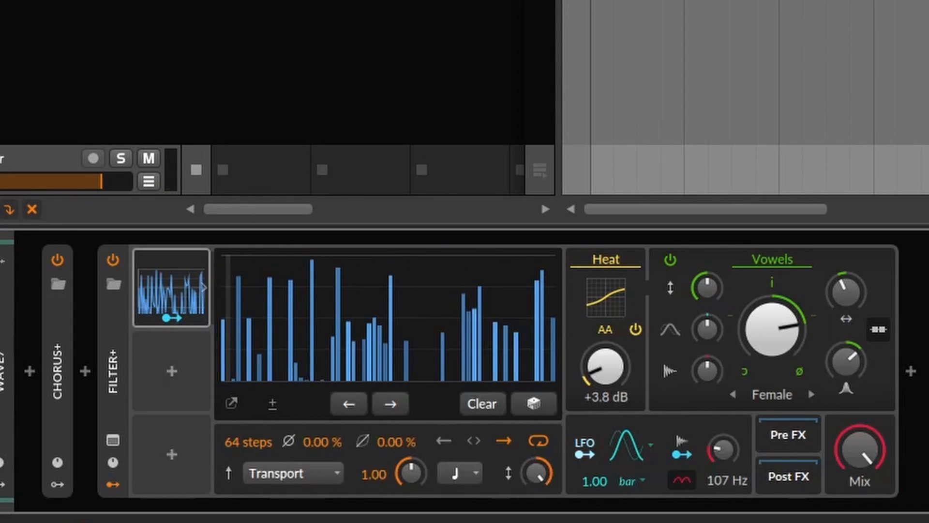
pyautogui.moveTo(245, 340); pyautogui.dragTo(245, 449)
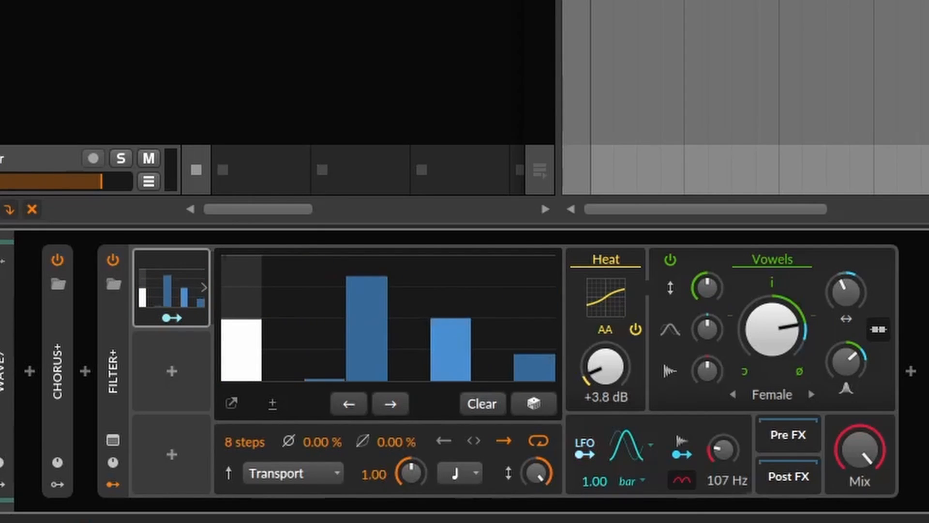
# Step: Redraw the levels of the 8-step pattern from the second step onward and set the step rate to 16th note
pyautogui.moveTo(285, 332); pyautogui.dragTo(285, 345)
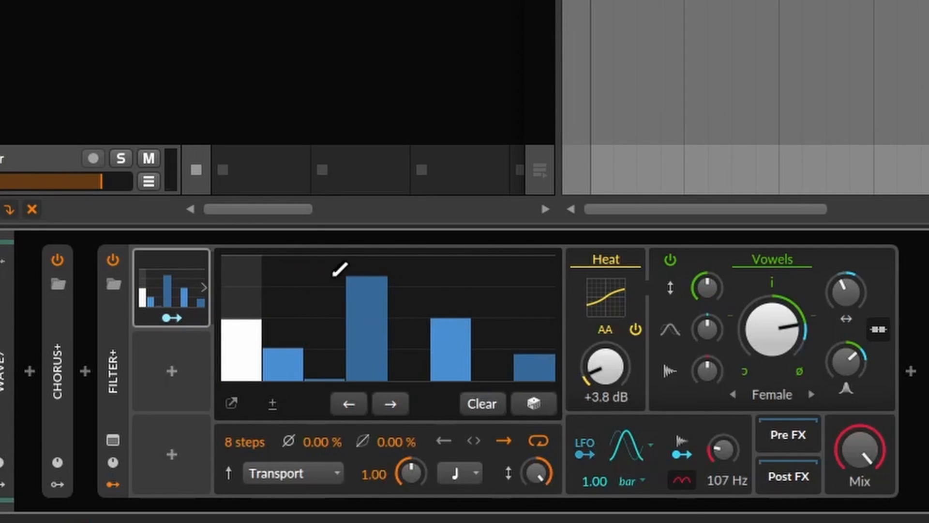
pyautogui.moveTo(333, 274)
pyautogui.mouseDown()
pyautogui.moveTo(425, 344)
pyautogui.moveTo(426, 358)
pyautogui.mouseUp()
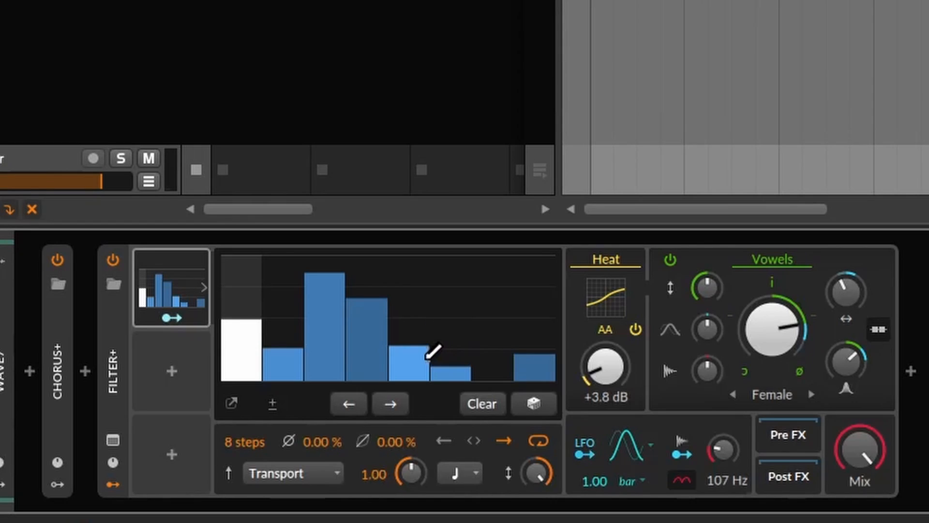
pyautogui.moveTo(513, 318); pyautogui.dragTo(537, 306)
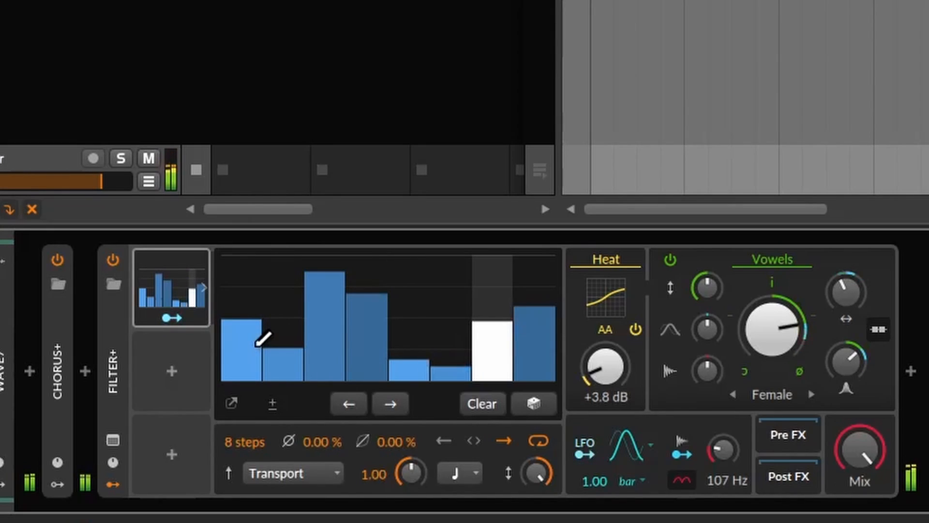
pyautogui.click(455, 472)
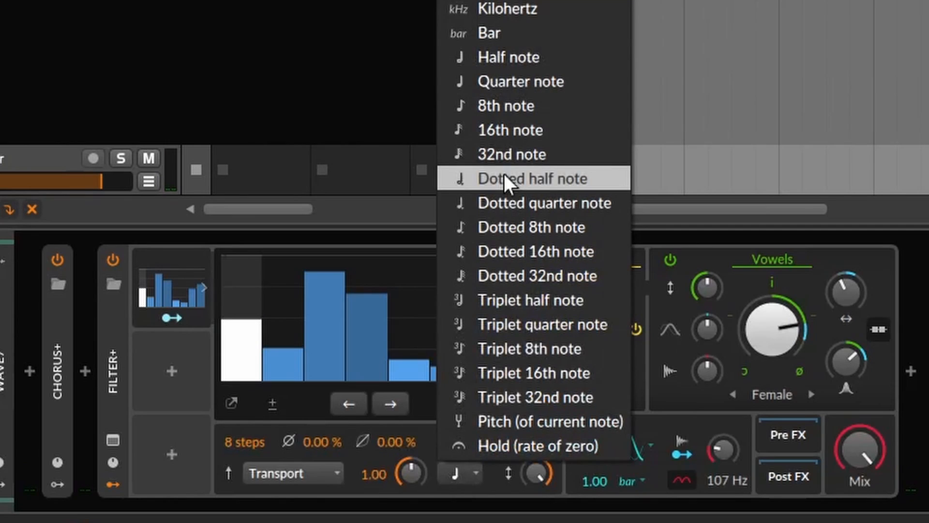
pyautogui.click(516, 128)
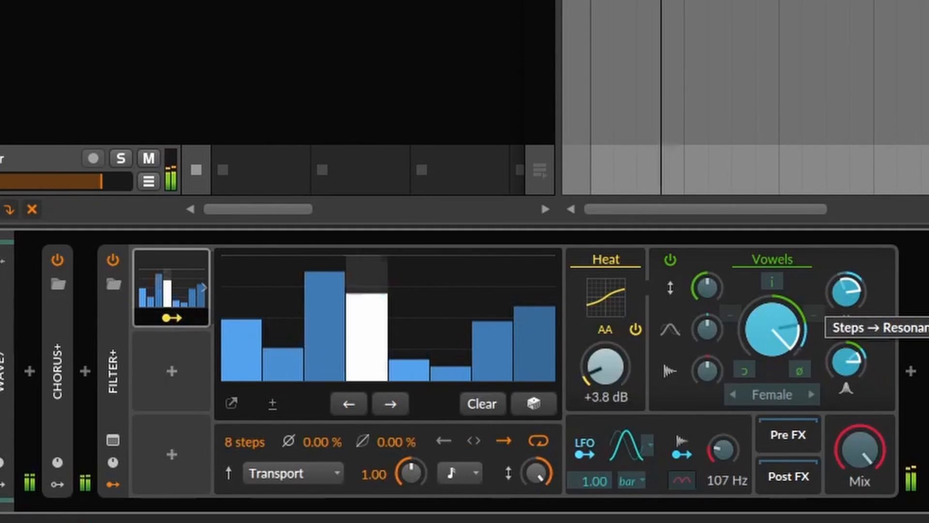